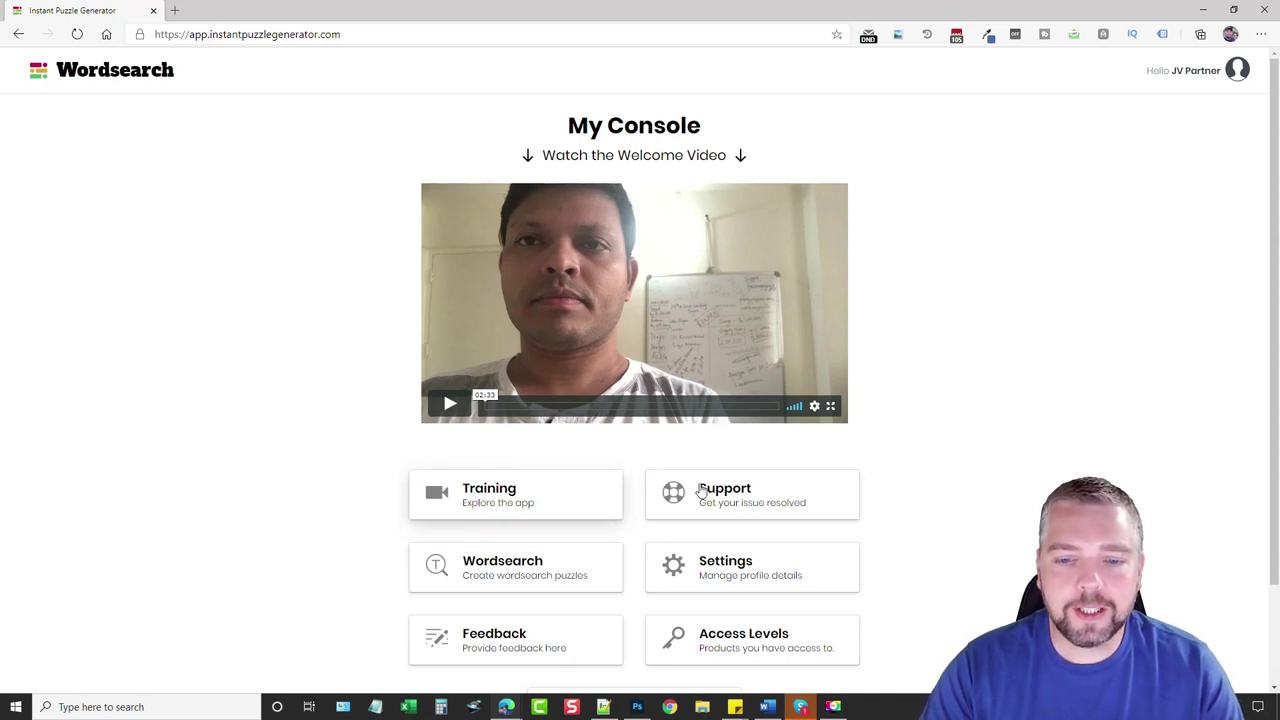
Start a new Wordsearch puzzle collection and name it 'Halloween'
{"action": "left_click", "coordinate": [499, 568]}
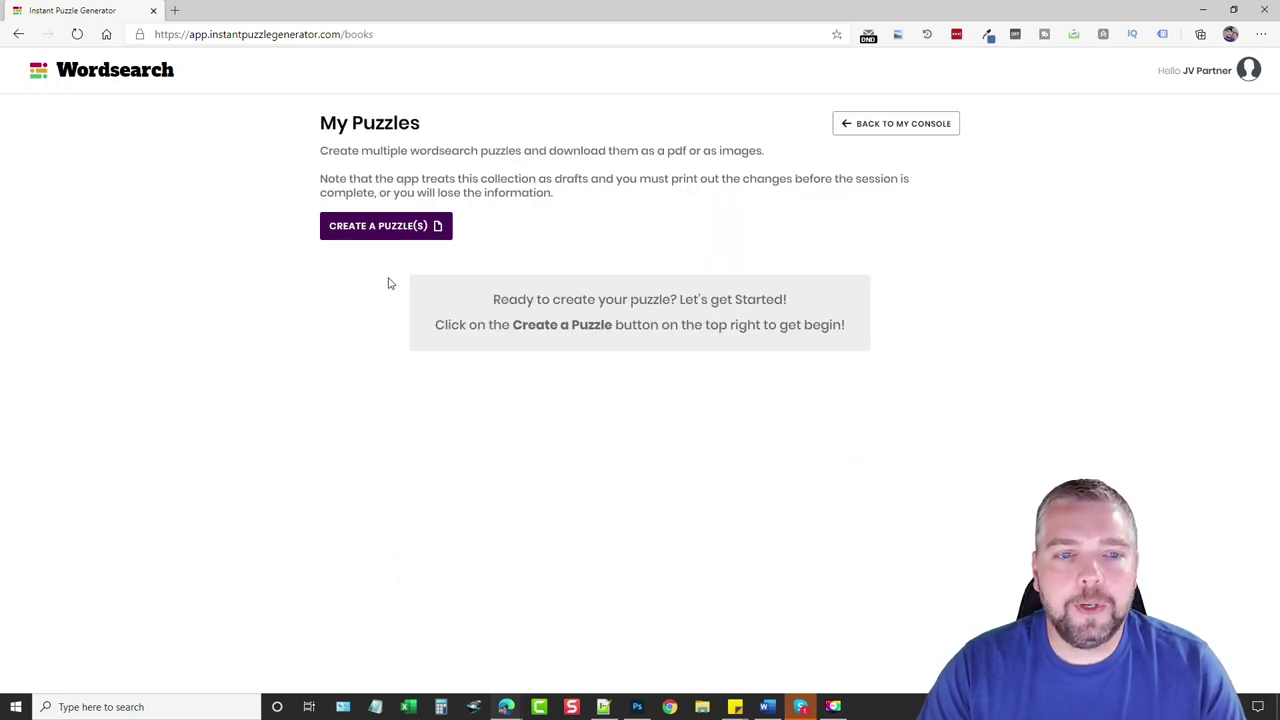
{"action": "left_click", "coordinate": [381, 226]}
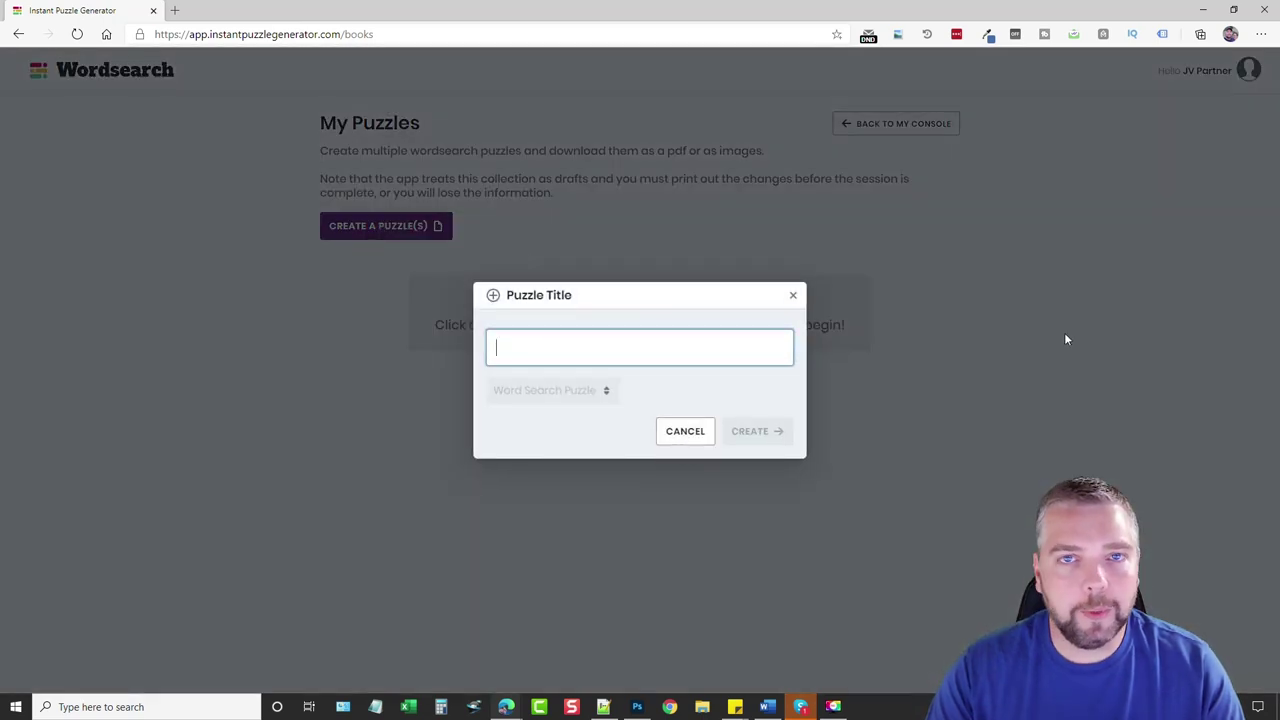
{"action": "type", "text": "Halloween"}
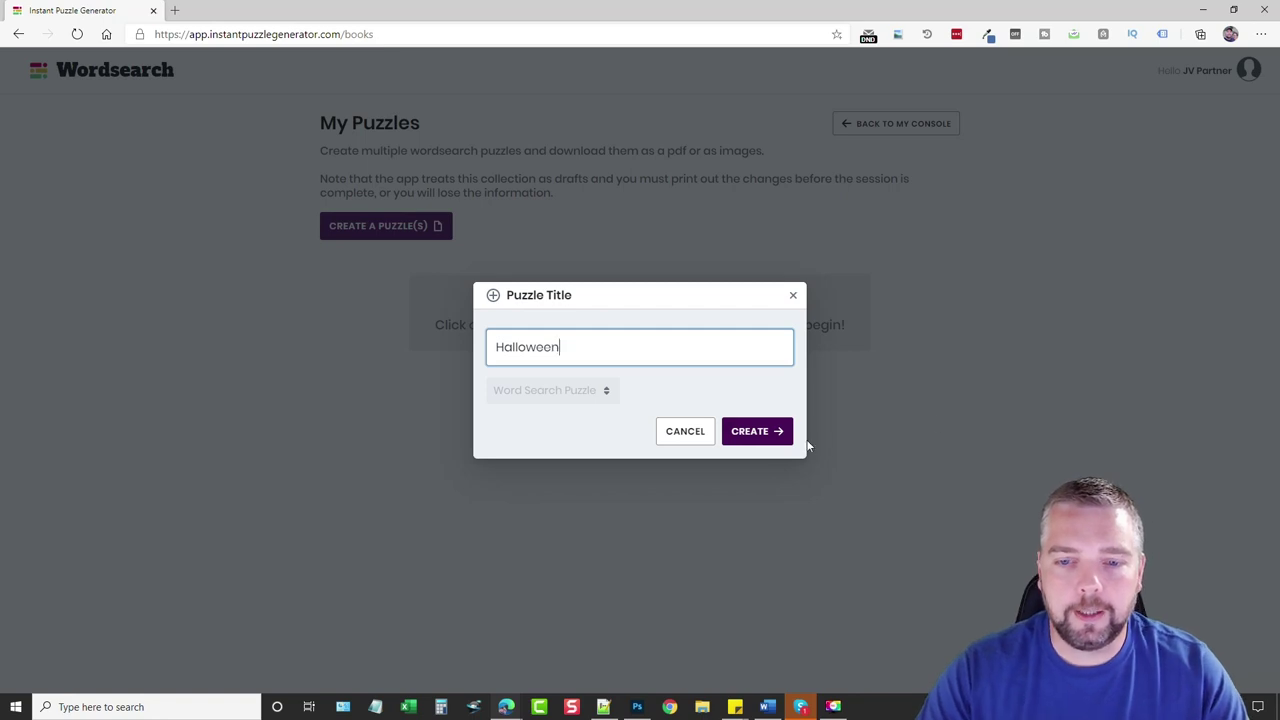
{"action": "left_click", "coordinate": [764, 433]}
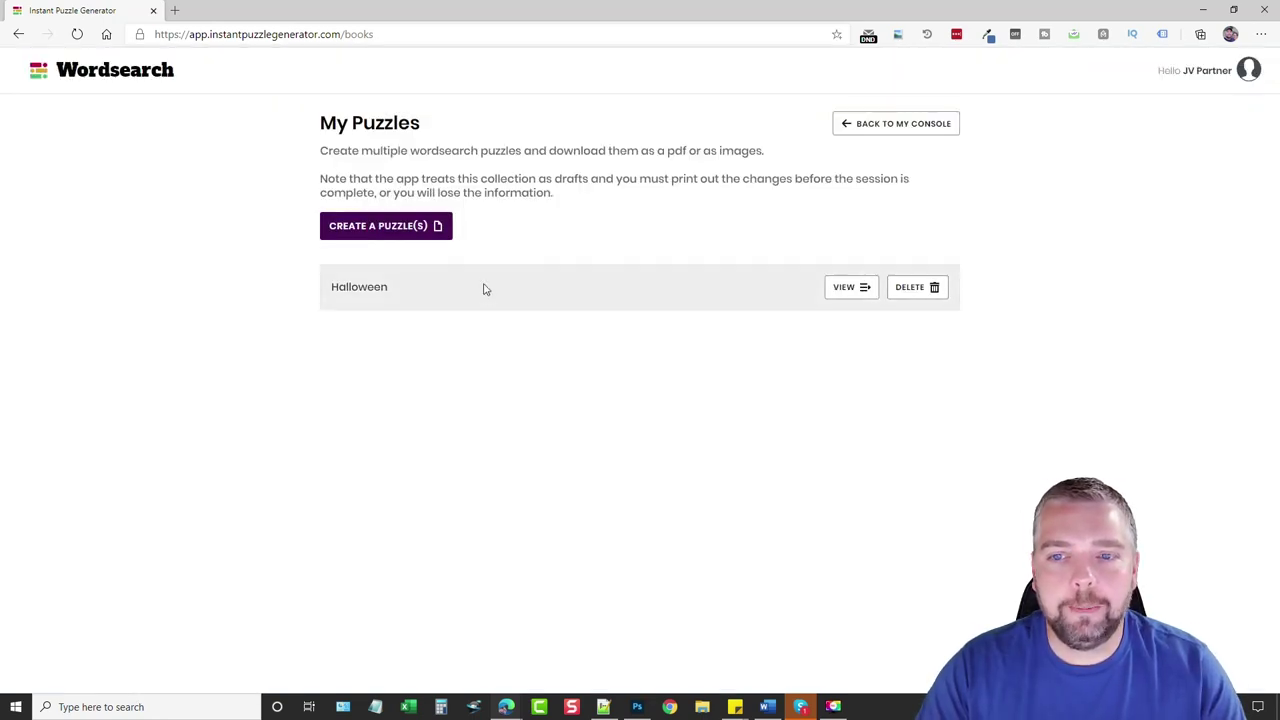
Upload the word list file into the Halloween collection to generate its wordsearch grids
{"action": "left_click", "coordinate": [851, 287]}
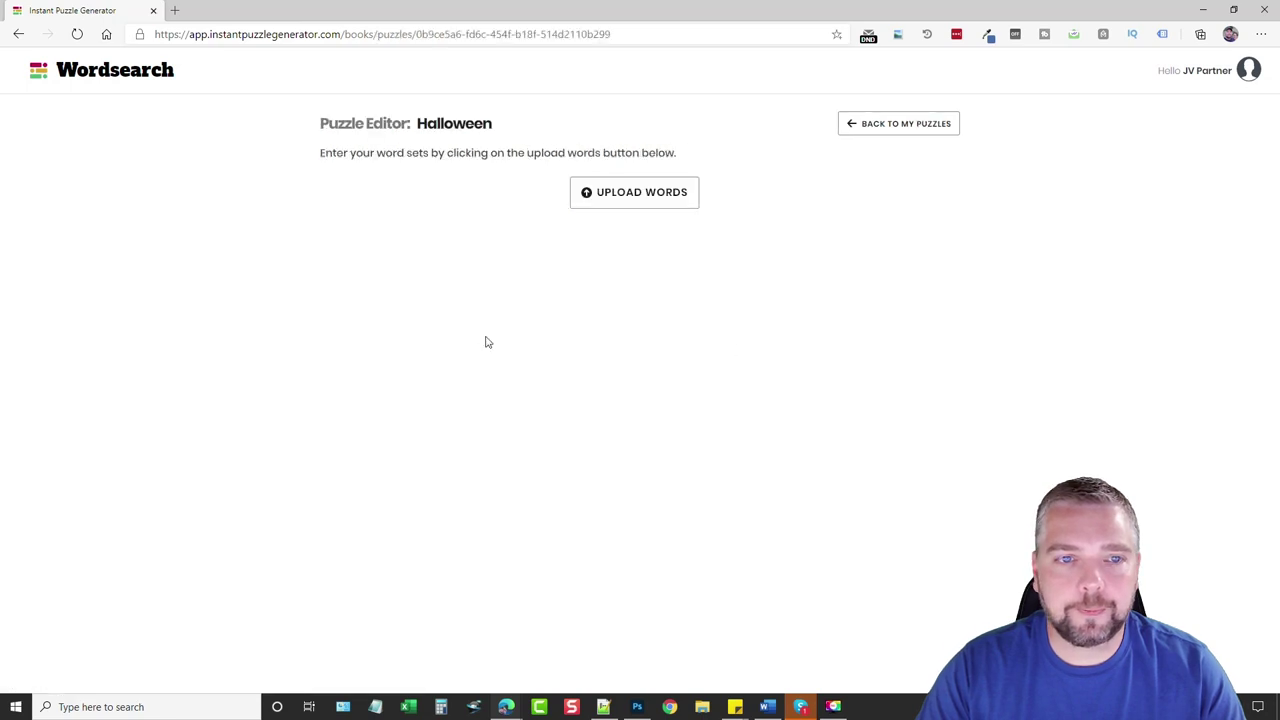
{"action": "left_click", "coordinate": [671, 200]}
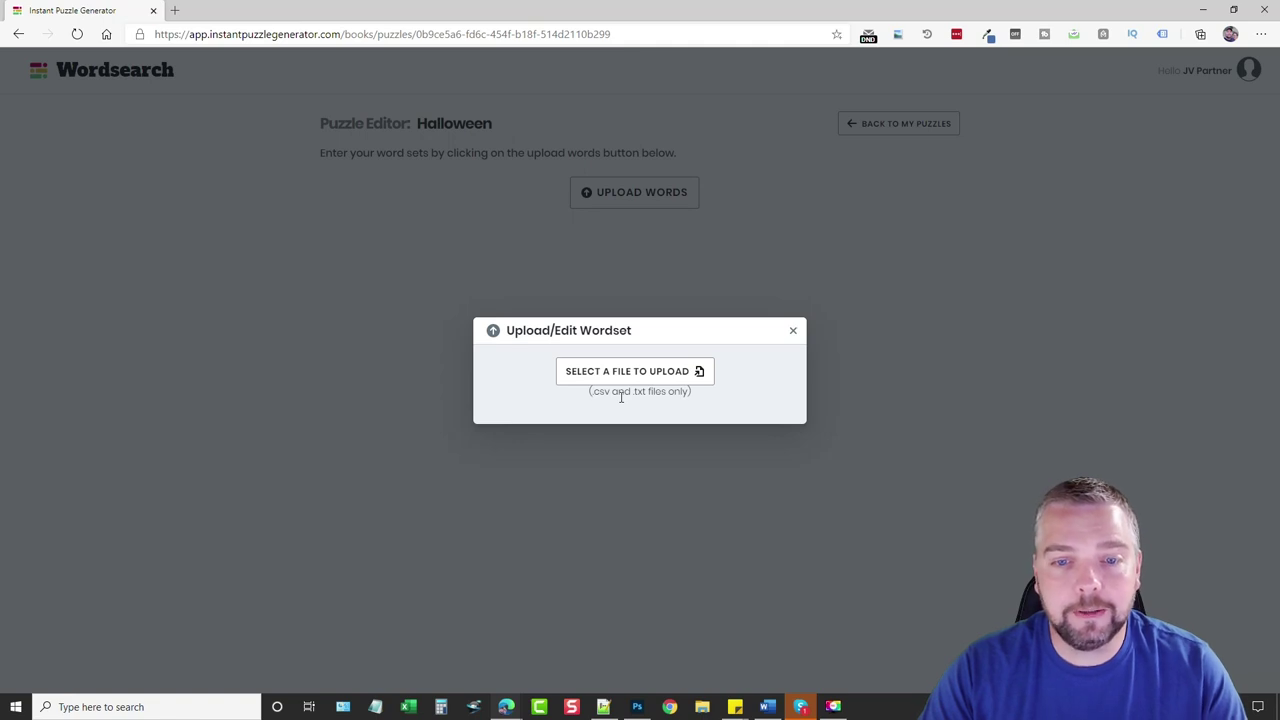
{"action": "left_click", "coordinate": [634, 371]}
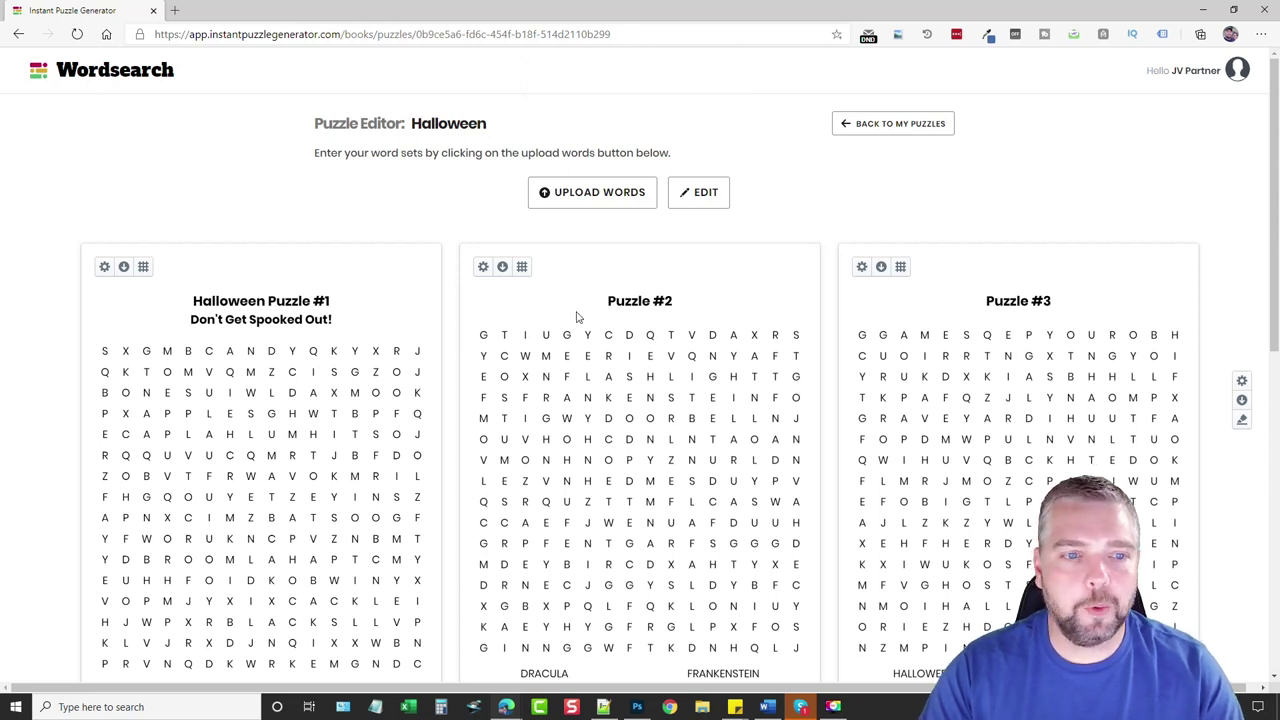
{"action": "scroll", "coordinate": [40, 295], "scroll_direction": "down", "scroll_amount": 3}
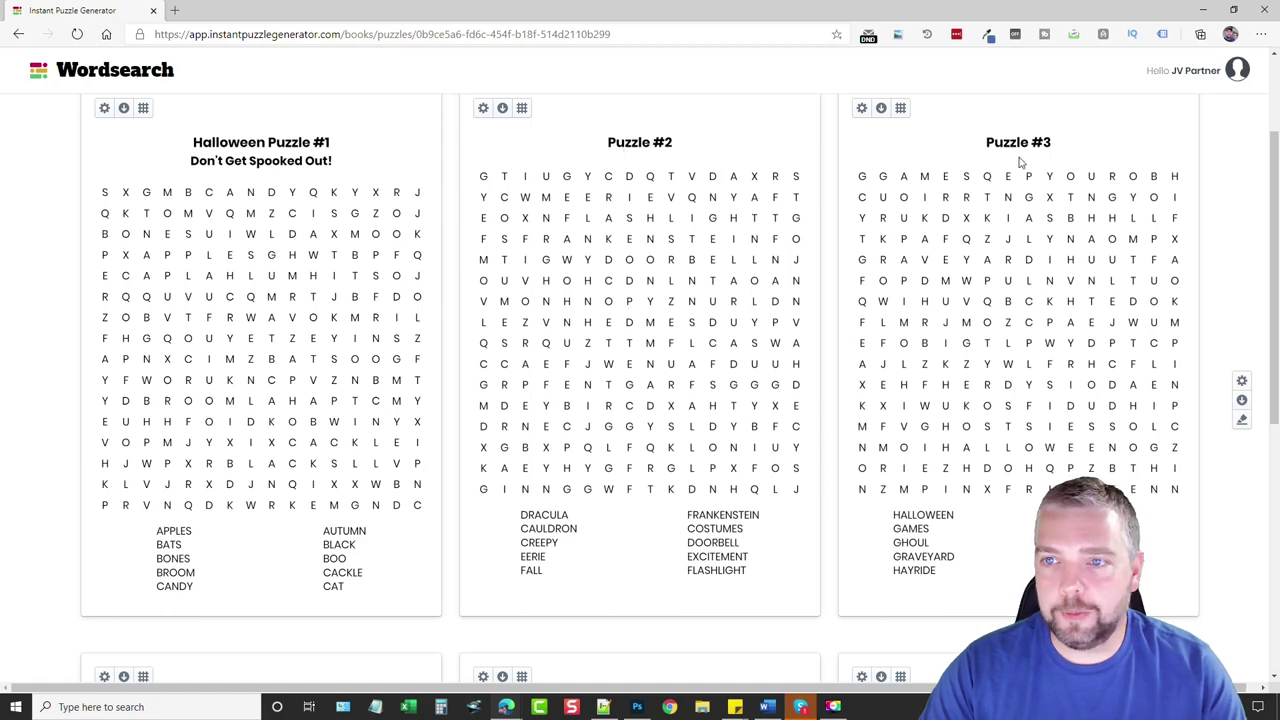
{"action": "scroll", "coordinate": [700, 313], "scroll_direction": "down", "scroll_amount": 5}
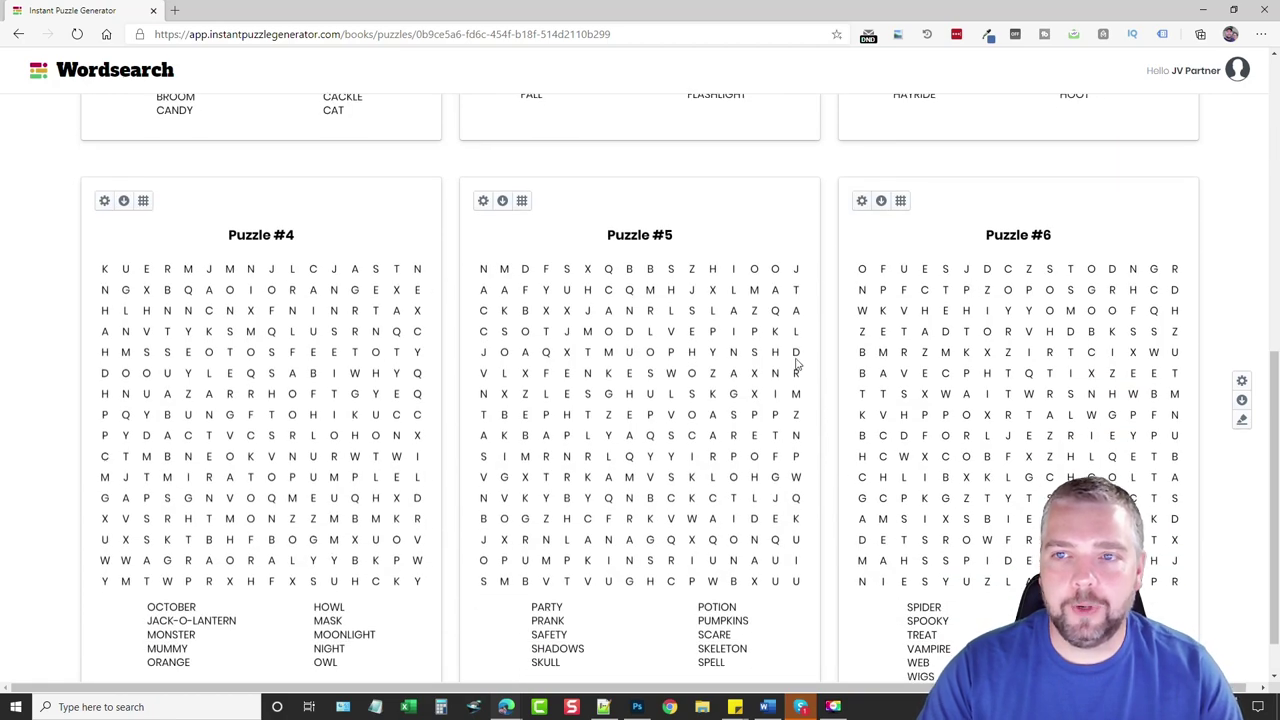
{"action": "scroll", "coordinate": [704, 410], "scroll_direction": "up", "scroll_amount": 5}
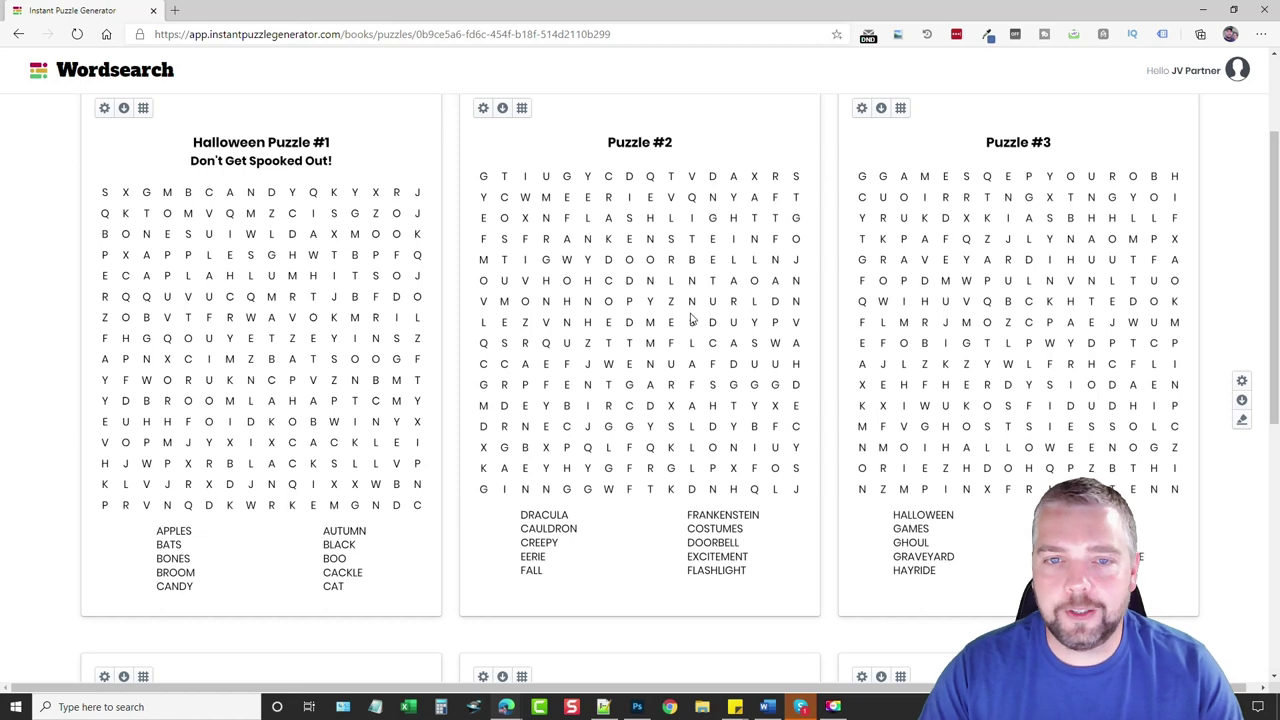
{"action": "scroll", "coordinate": [700, 250], "scroll_direction": "up", "scroll_amount": 2}
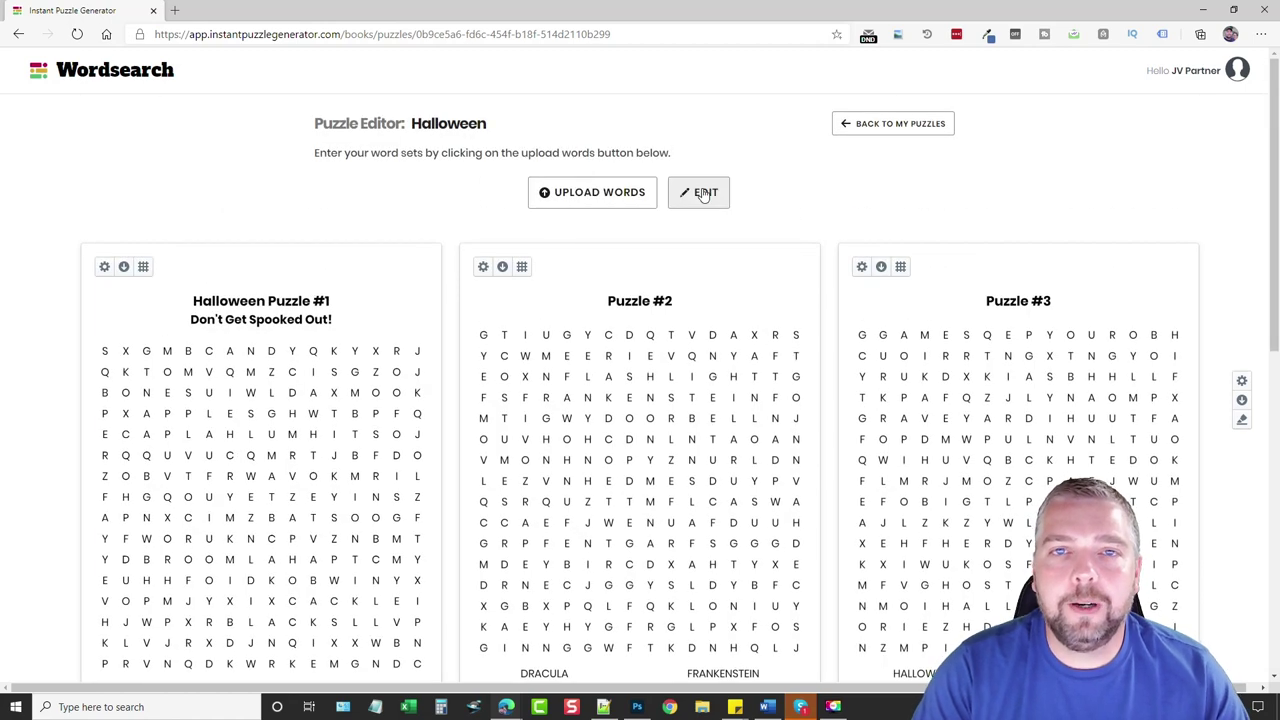
{"action": "left_click", "coordinate": [703, 193]}
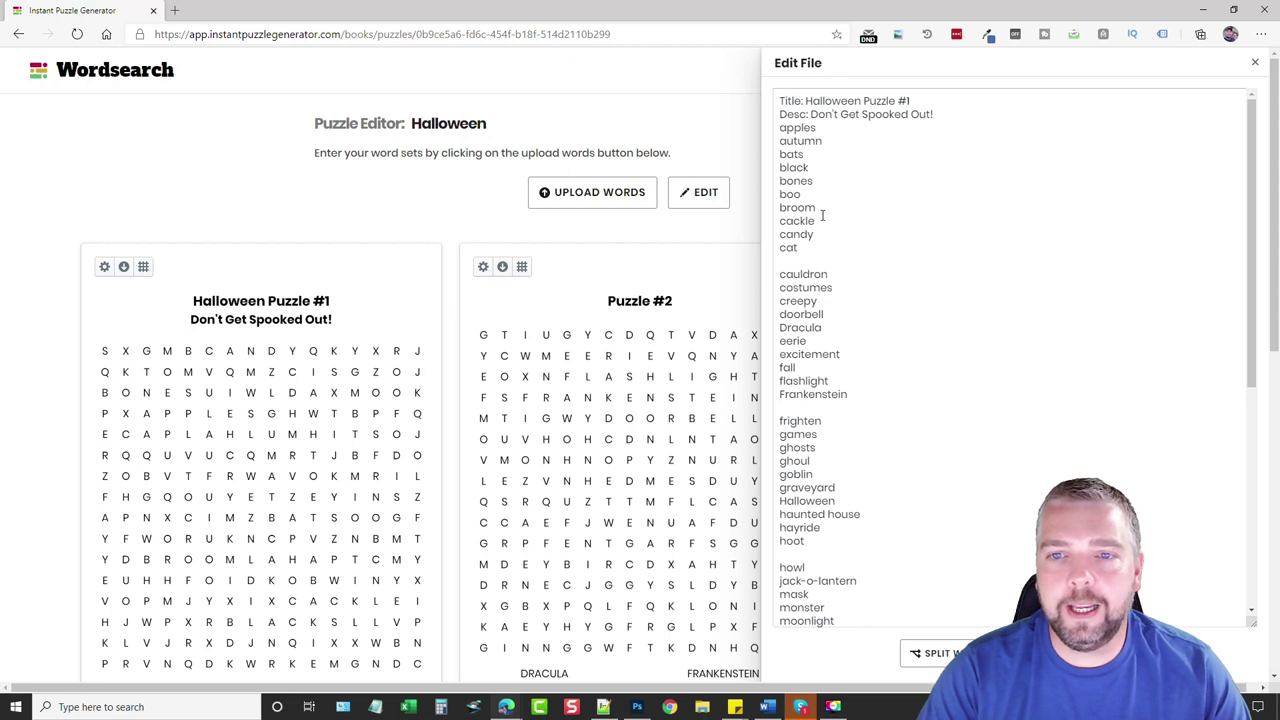
{"action": "left_click", "coordinate": [805, 262]}
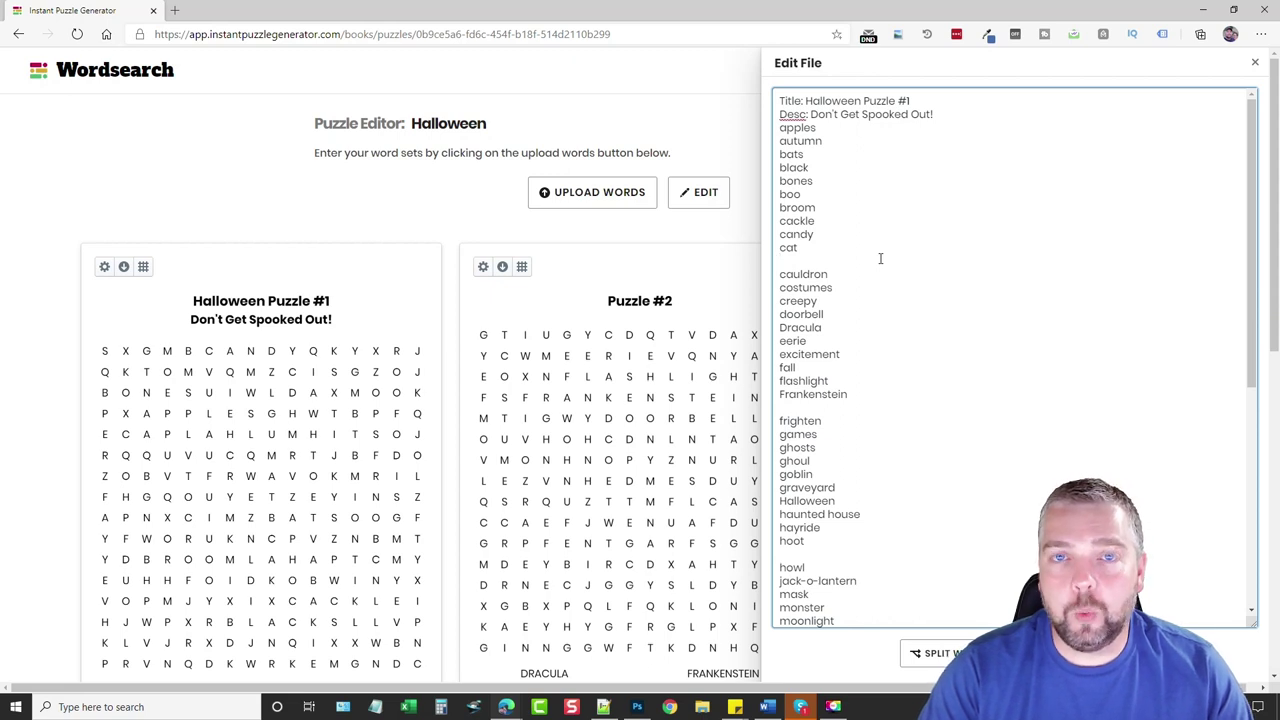
{"action": "left_click", "coordinate": [815, 410]}
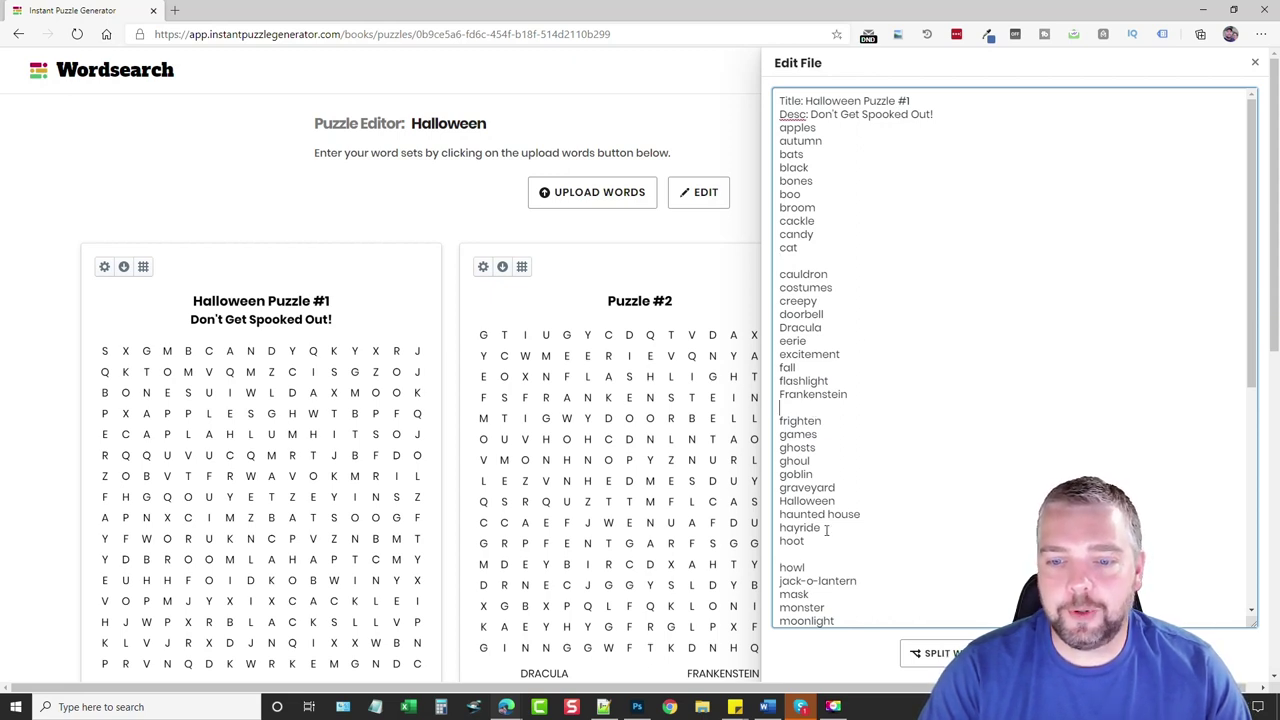
{"action": "left_click", "coordinate": [796, 554]}
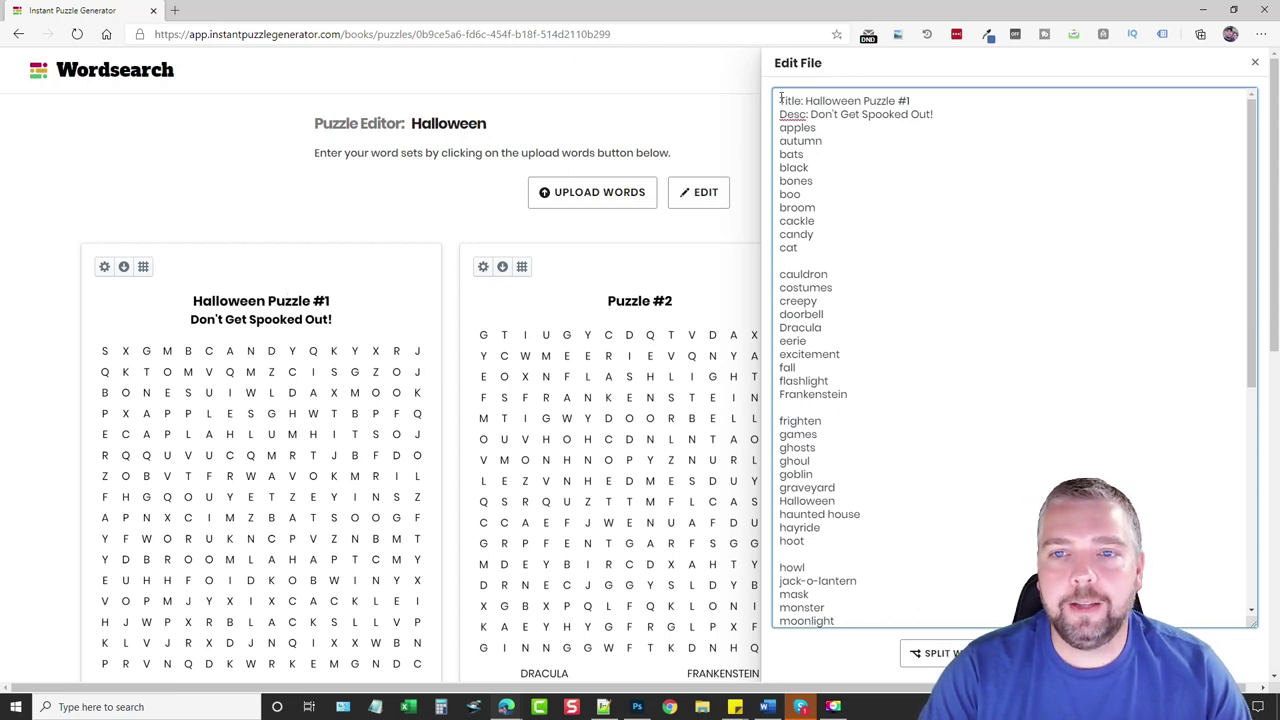
{"action": "left_click_drag", "start_coordinate": [781, 101], "coordinate": [806, 103]}
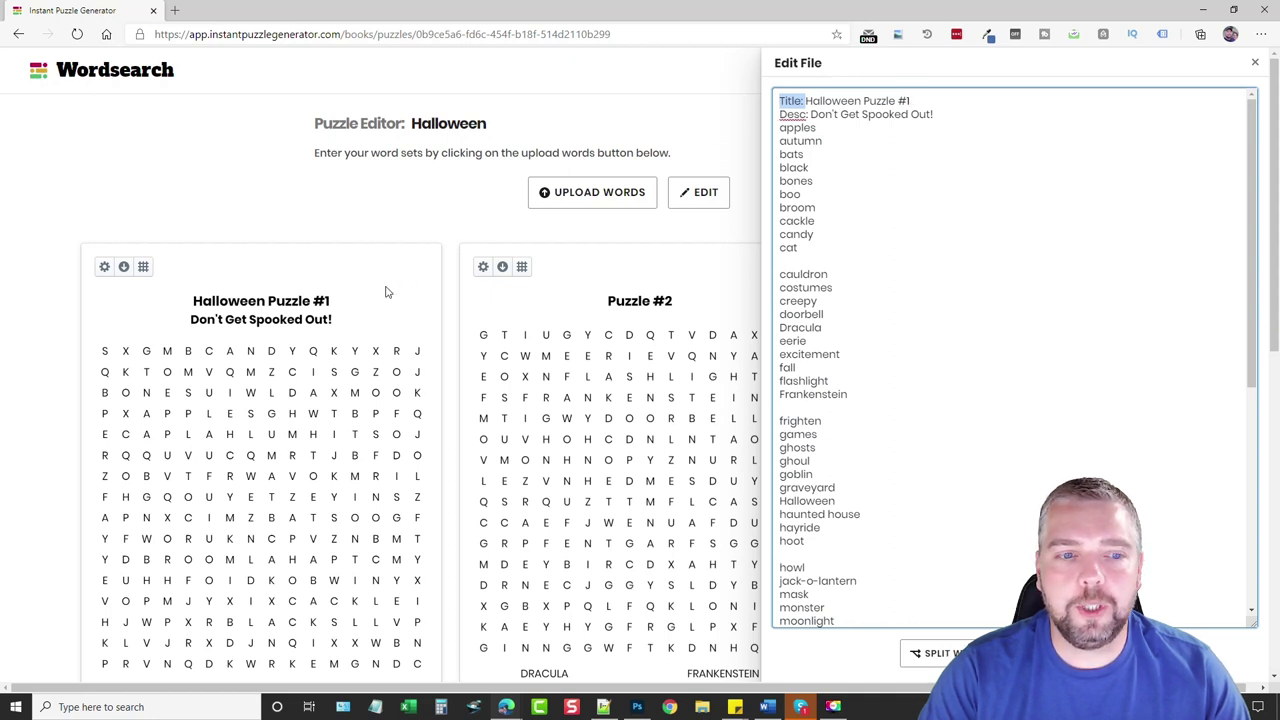
{"action": "left_click_drag", "start_coordinate": [779, 114], "coordinate": [812, 114]}
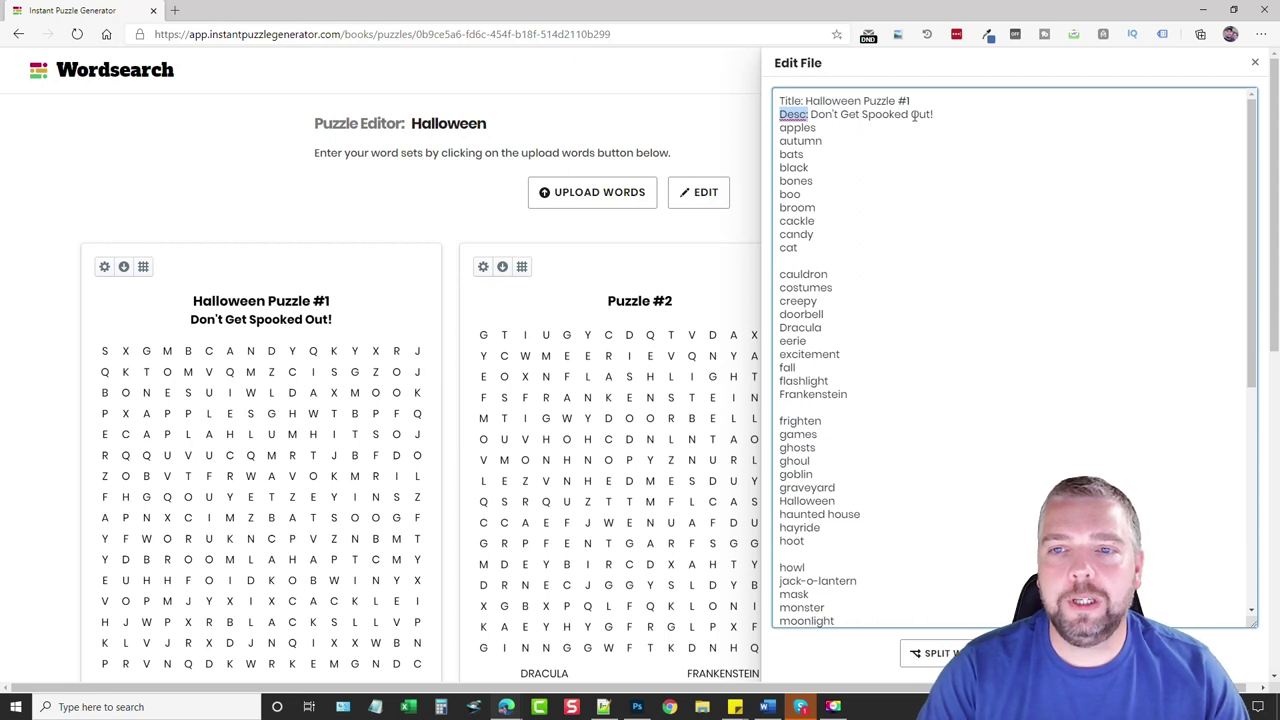
{"action": "left_click", "coordinate": [859, 121]}
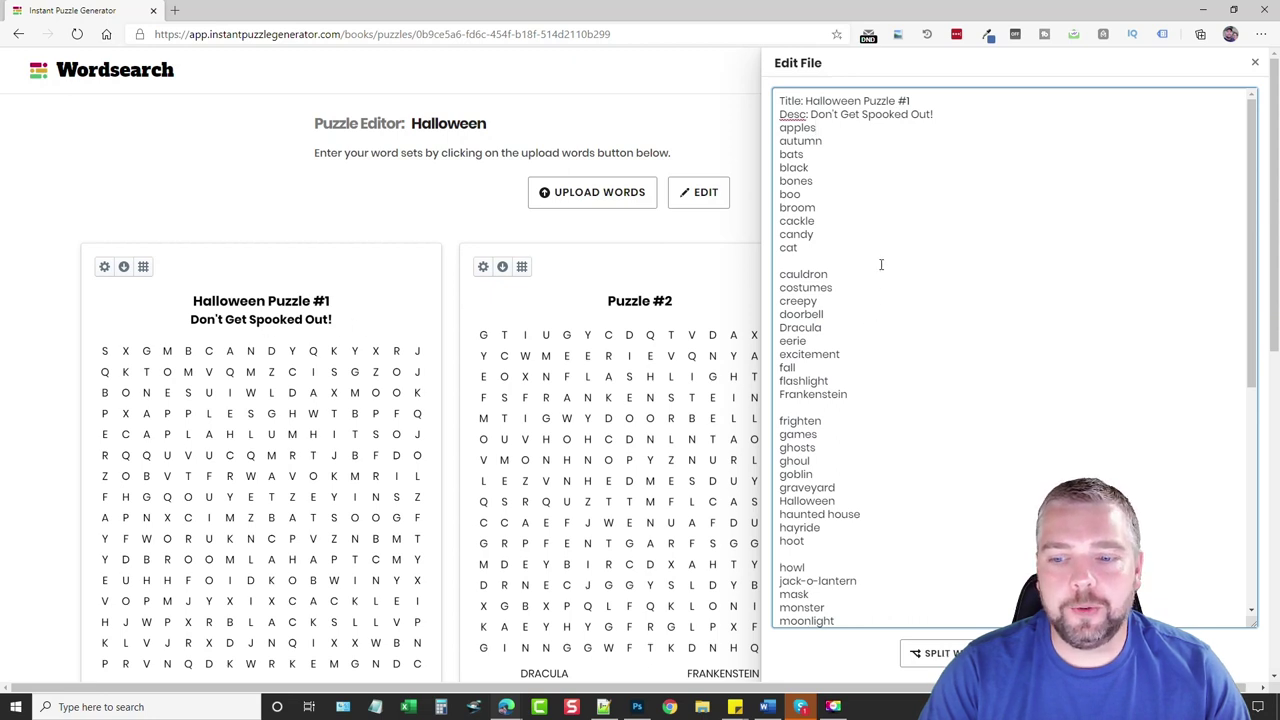
{"action": "left_click", "coordinate": [1255, 62]}
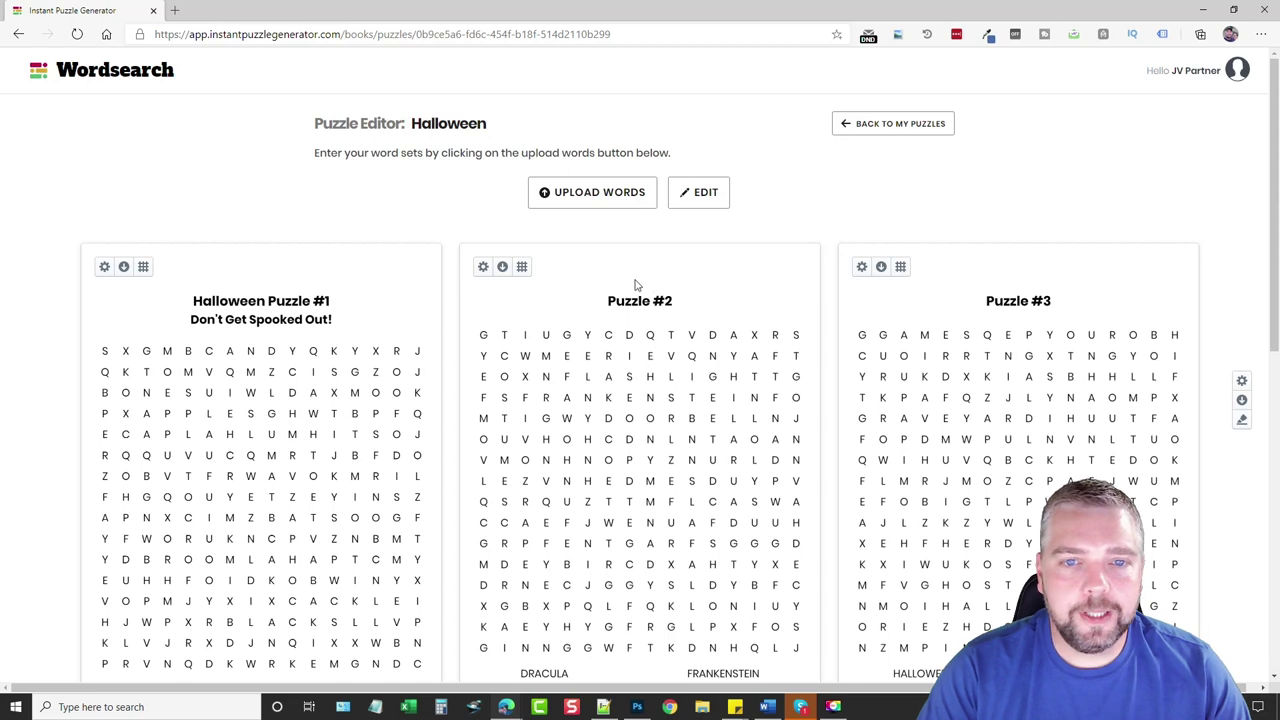
{"action": "scroll", "coordinate": [433, 368], "scroll_direction": "down", "scroll_amount": 3}
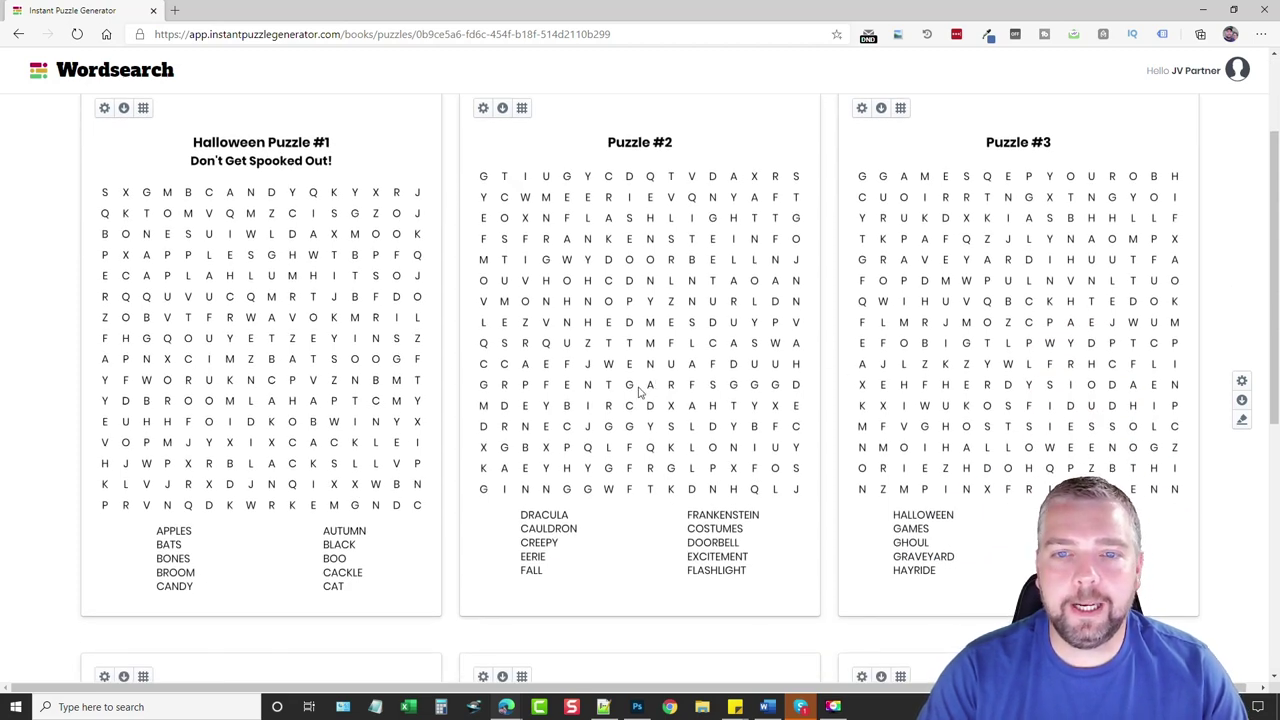
{"action": "scroll", "coordinate": [640, 392], "scroll_direction": "up", "scroll_amount": 2}
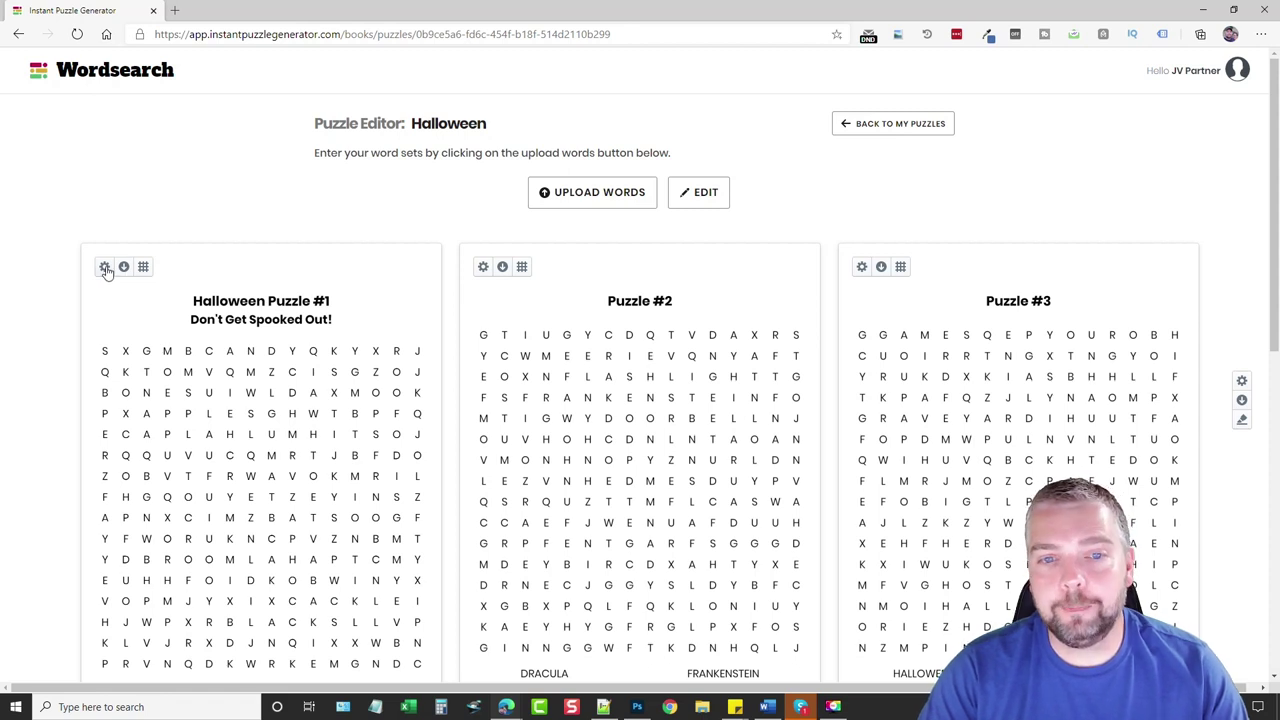
{"action": "scroll", "coordinate": [410, 378], "scroll_direction": "down", "scroll_amount": 2}
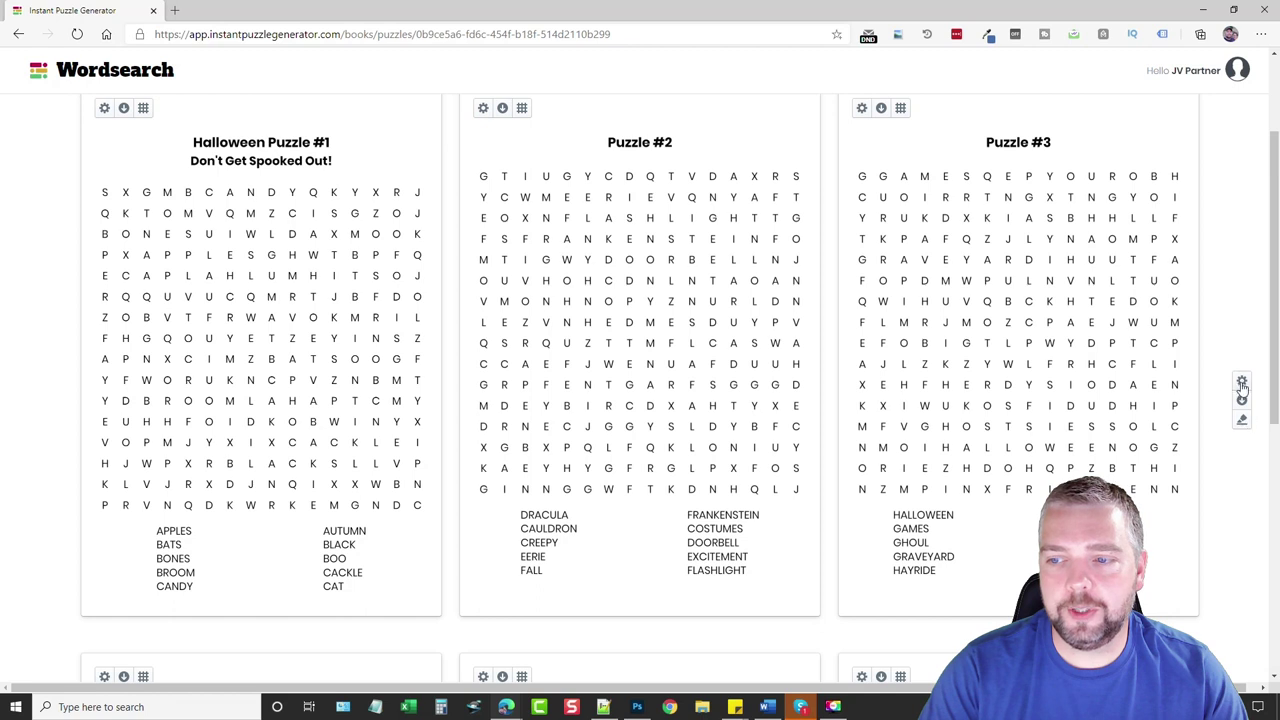
{"action": "scroll", "coordinate": [693, 390], "scroll_direction": "up", "scroll_amount": 2}
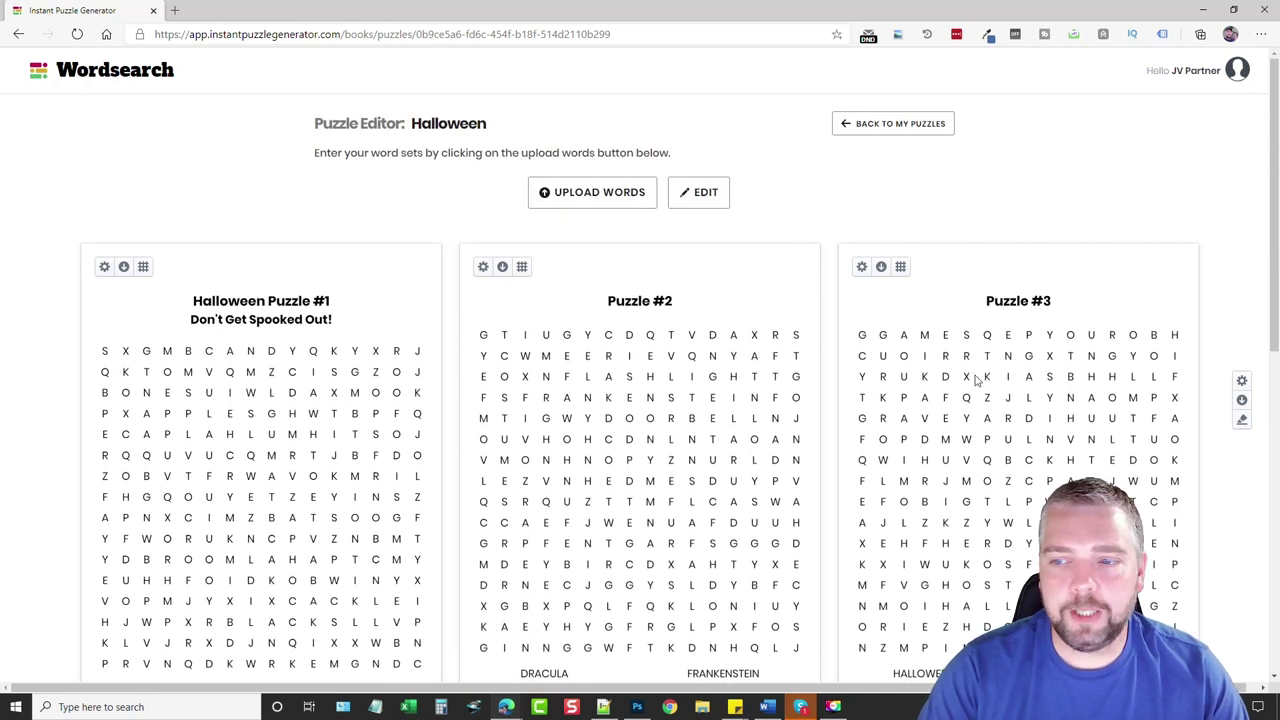
{"action": "left_click", "coordinate": [1242, 383]}
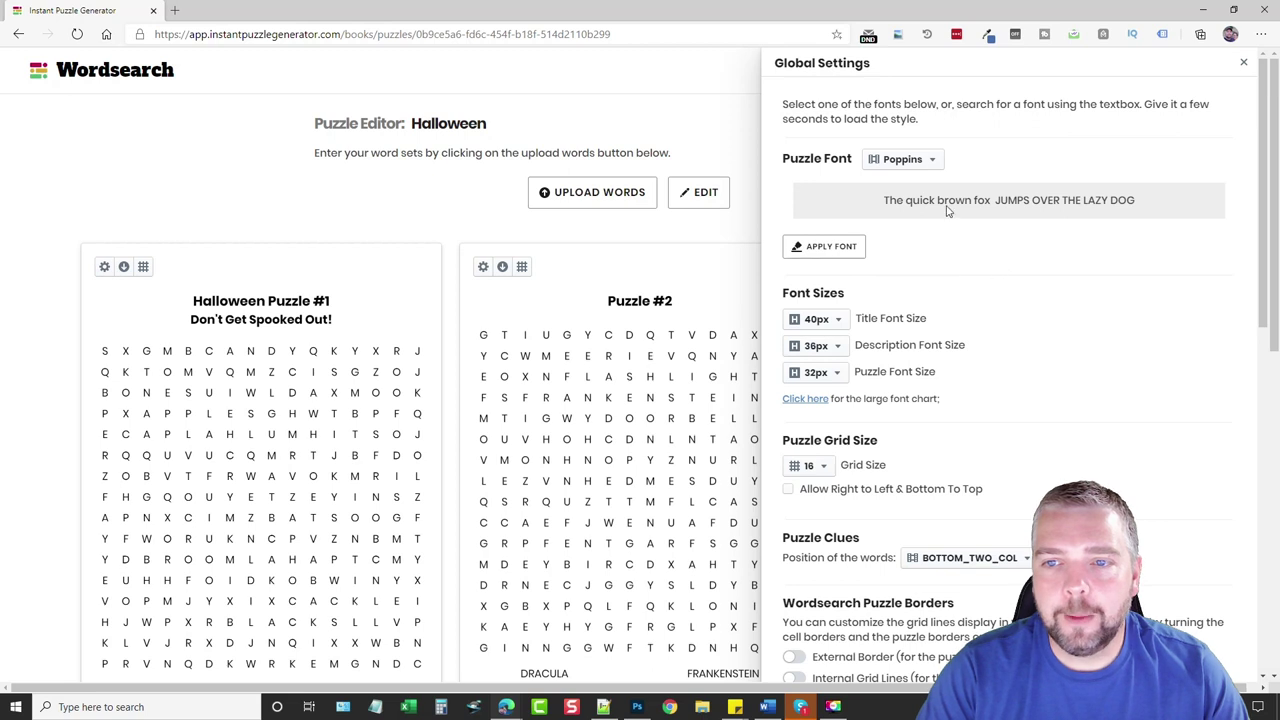
{"action": "scroll", "coordinate": [953, 299], "scroll_direction": "down", "scroll_amount": 2}
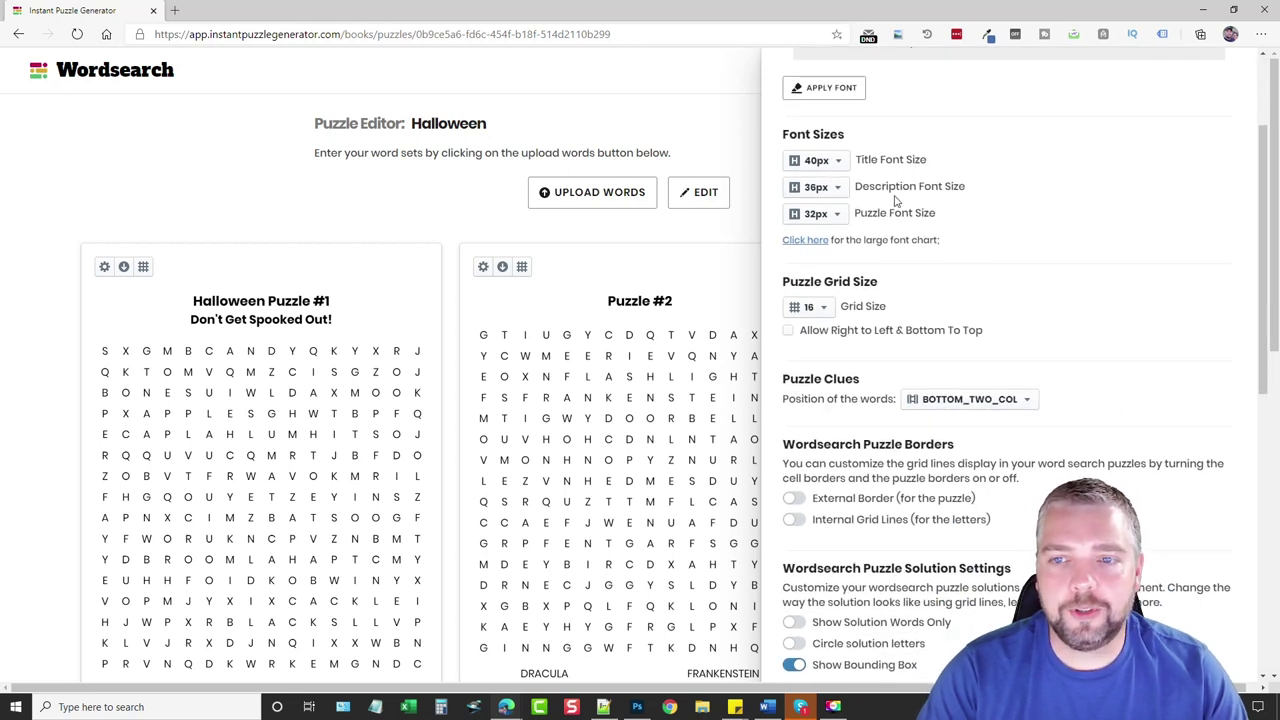
{"action": "scroll", "coordinate": [936, 306], "scroll_direction": "down", "scroll_amount": 2}
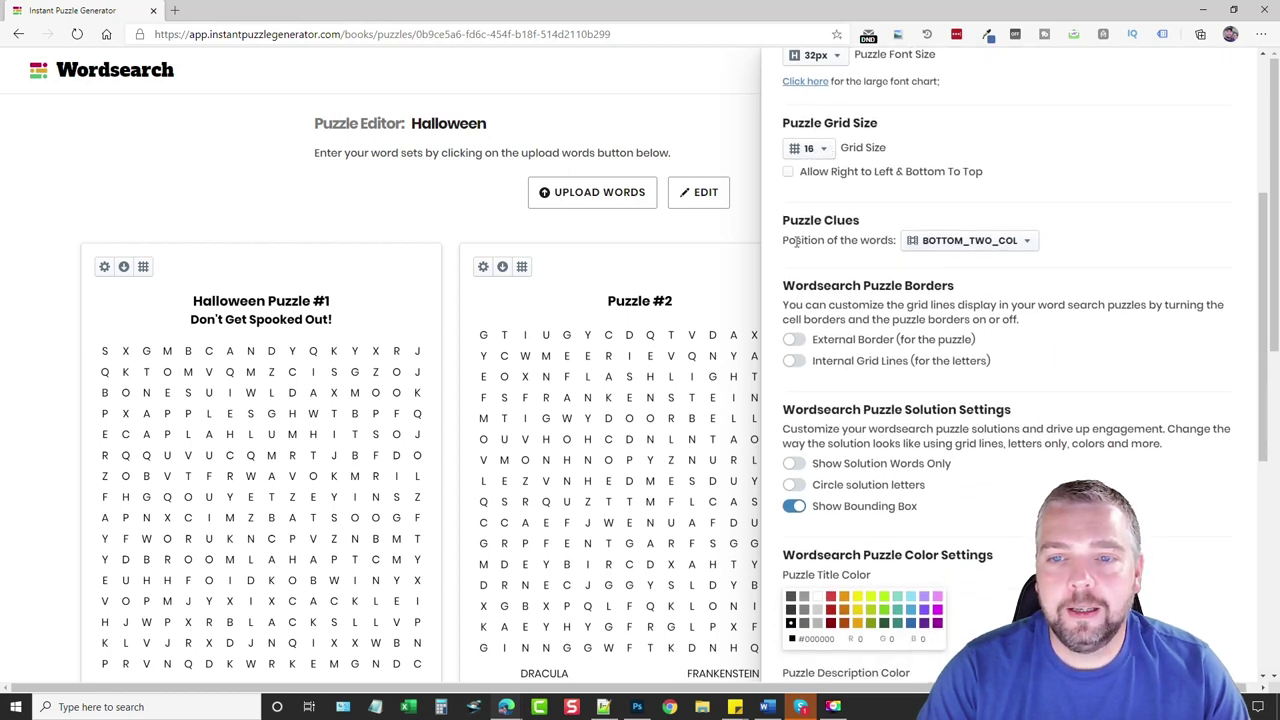
{"action": "scroll", "coordinate": [594, 363], "scroll_direction": "down", "scroll_amount": 3}
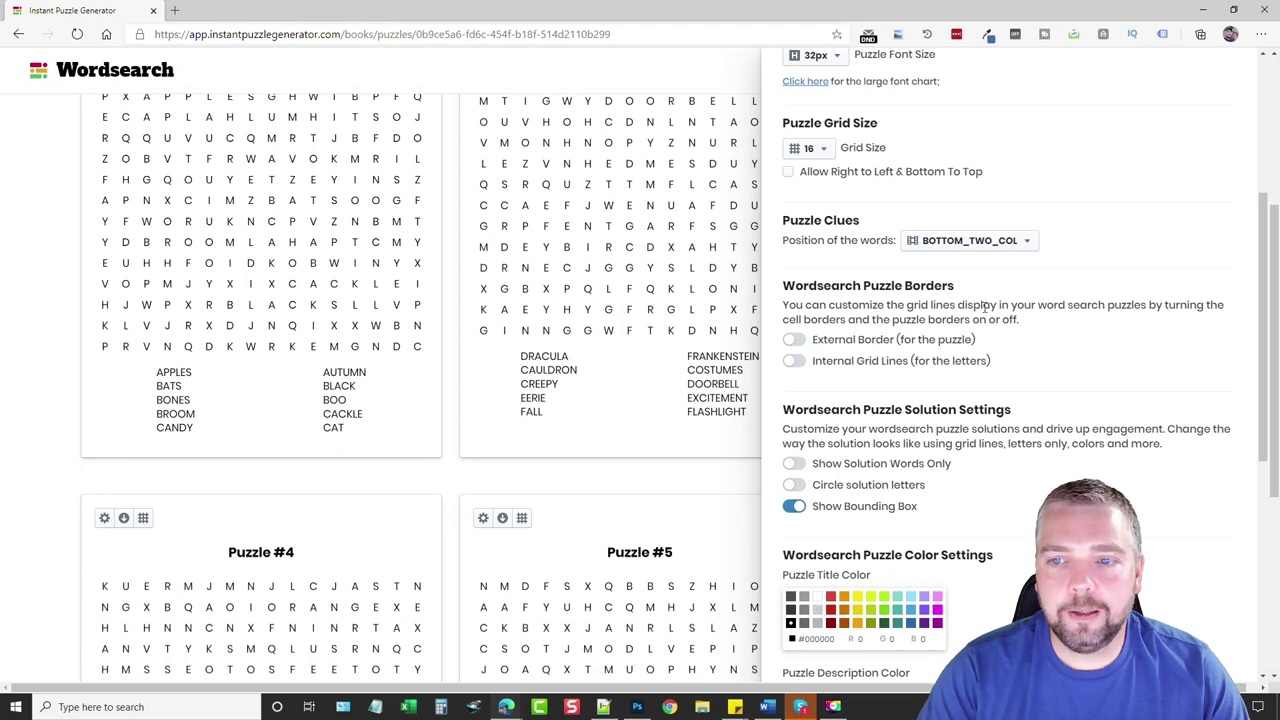
{"action": "left_click", "coordinate": [1028, 244]}
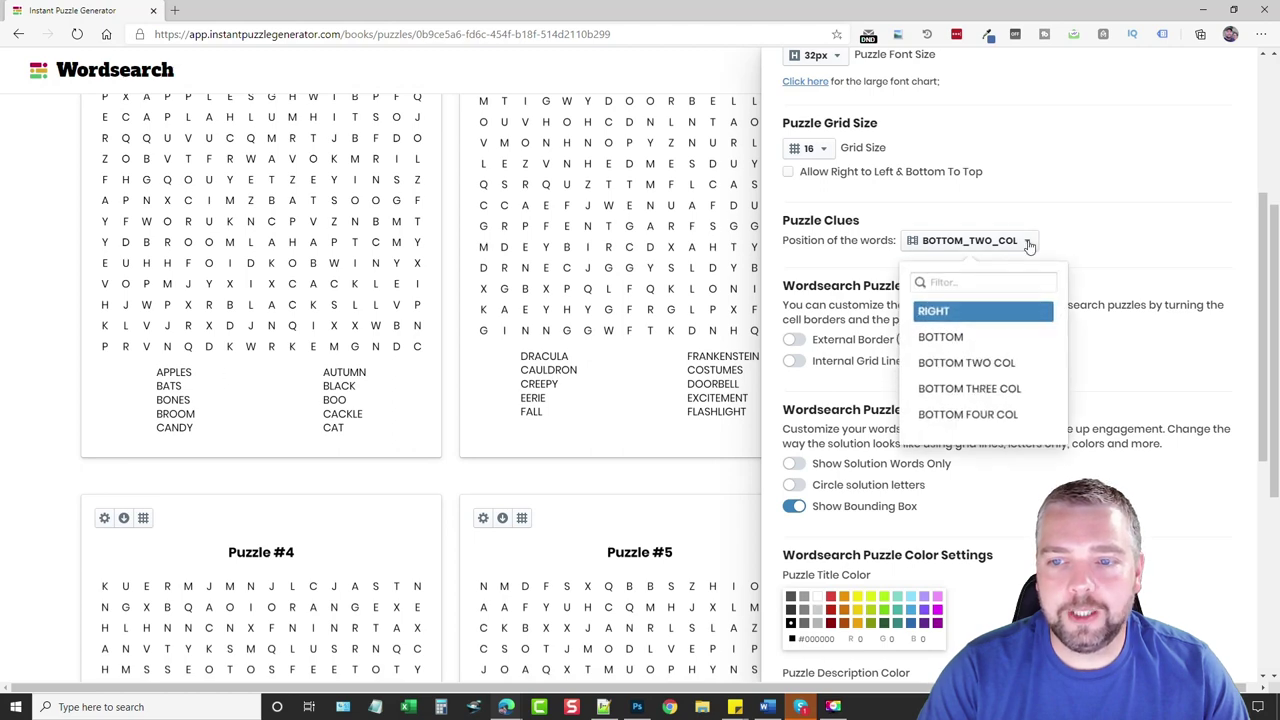
{"action": "left_click", "coordinate": [955, 339]}
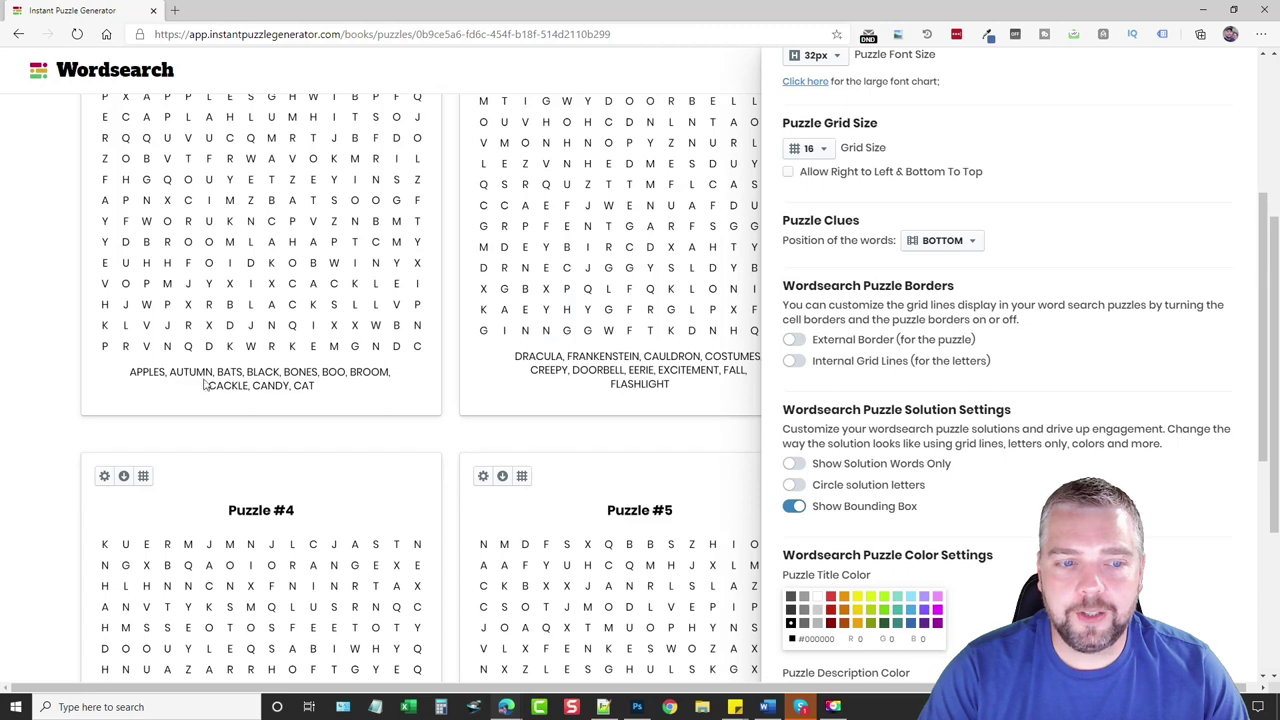
{"action": "left_click", "coordinate": [966, 242]}
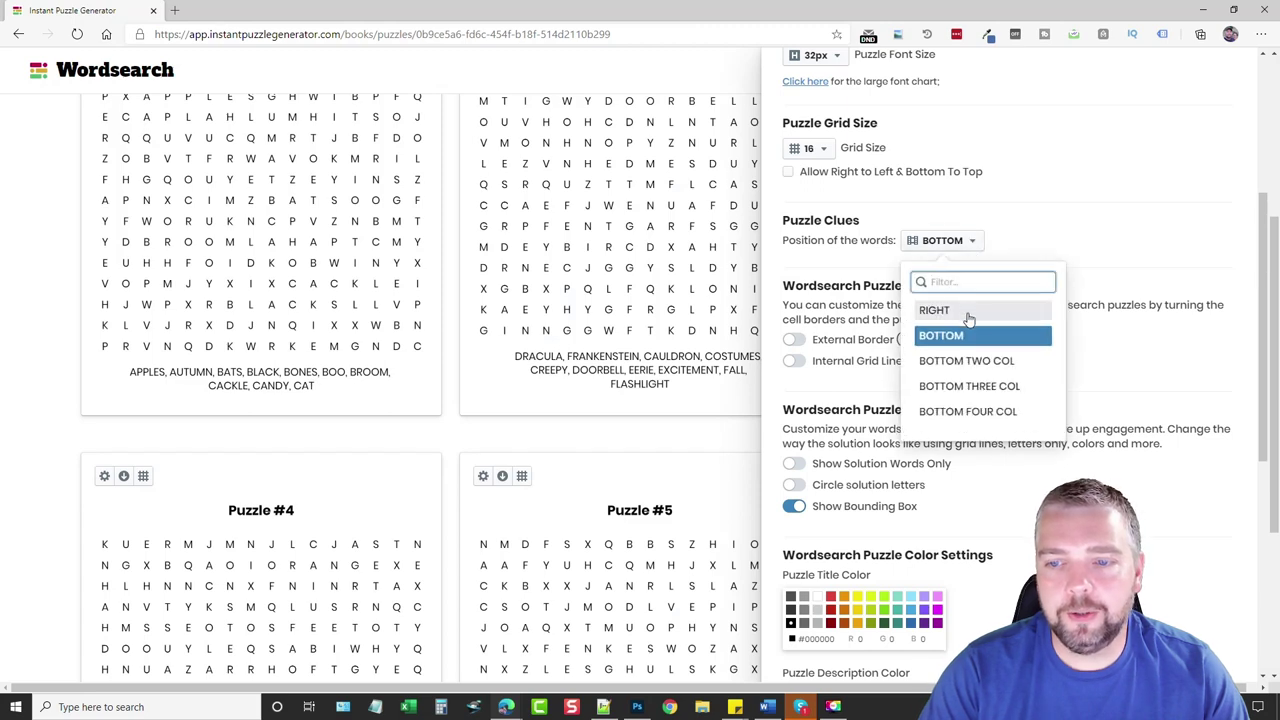
{"action": "left_click", "coordinate": [997, 363]}
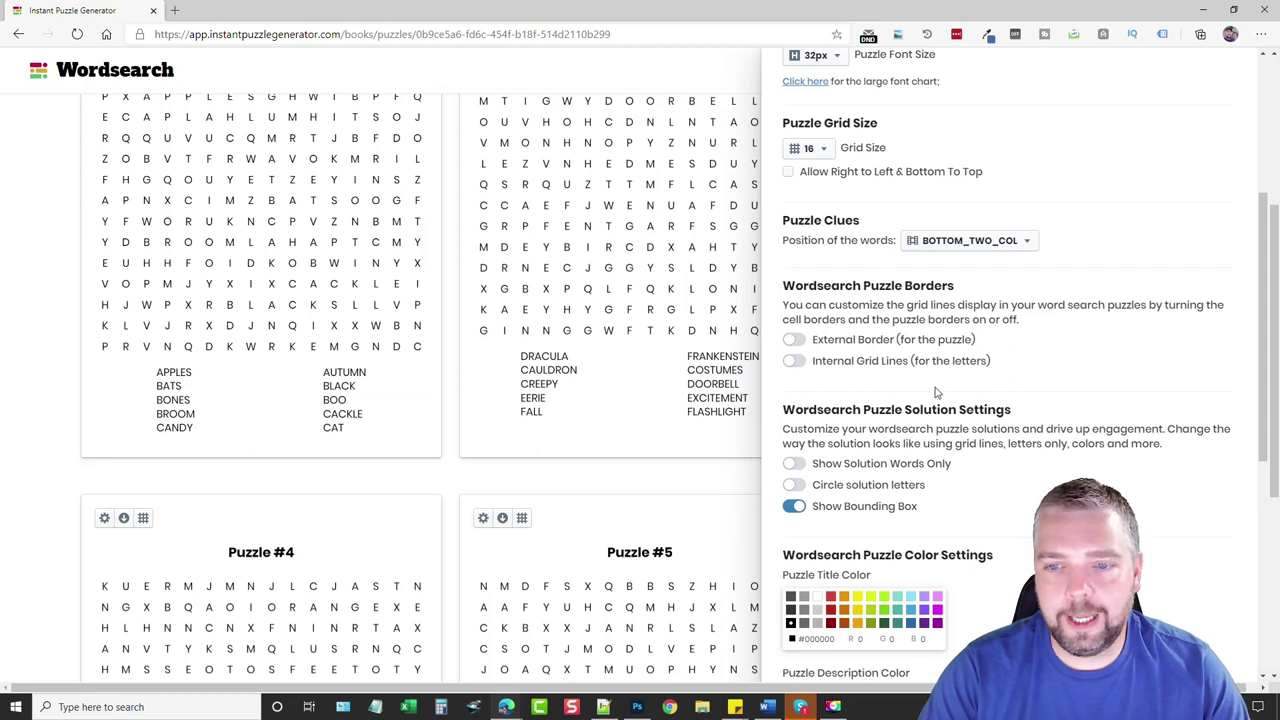
{"action": "scroll", "coordinate": [929, 465], "scroll_direction": "up", "scroll_amount": 2}
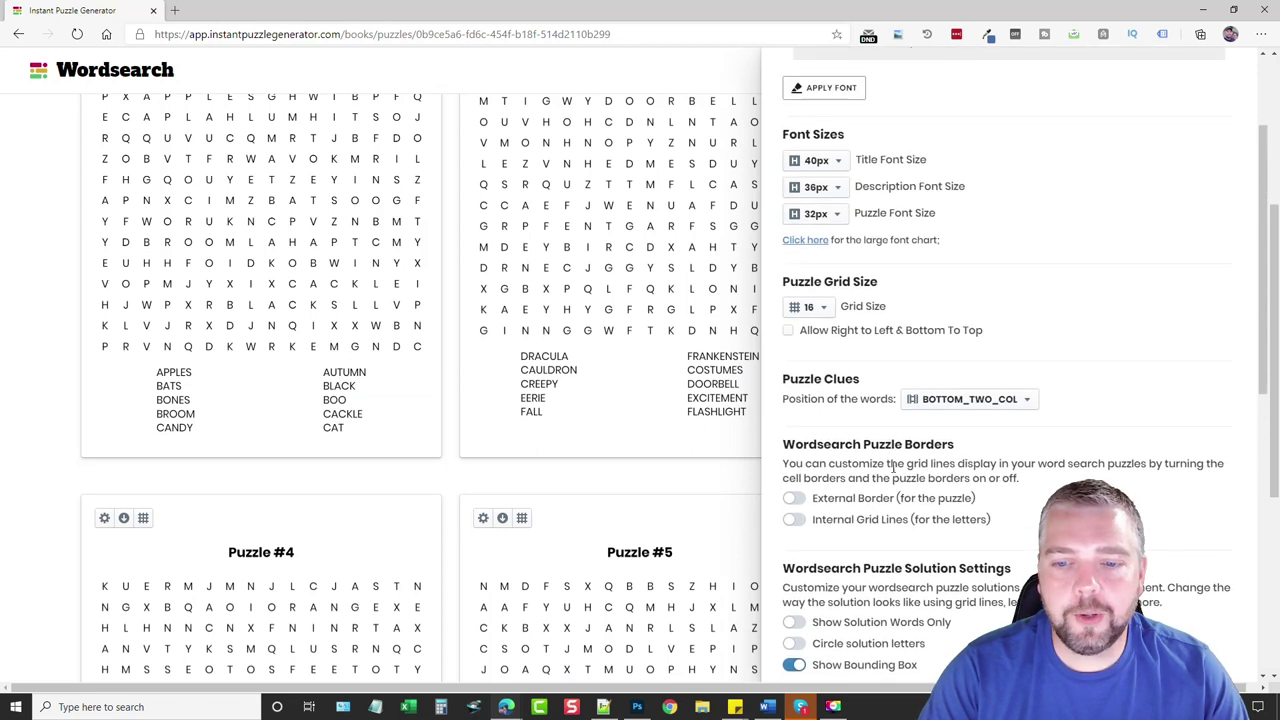
{"action": "scroll", "coordinate": [673, 507], "scroll_direction": "up", "scroll_amount": 2}
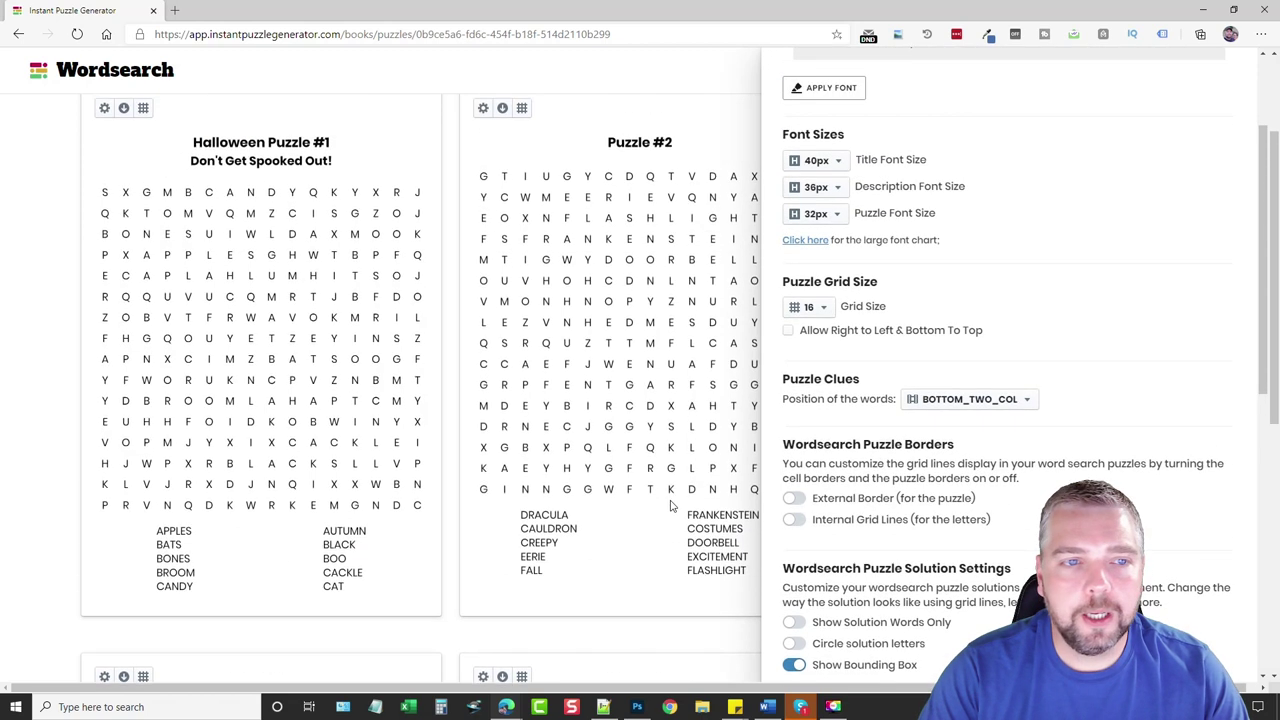
{"action": "left_click", "coordinate": [794, 500]}
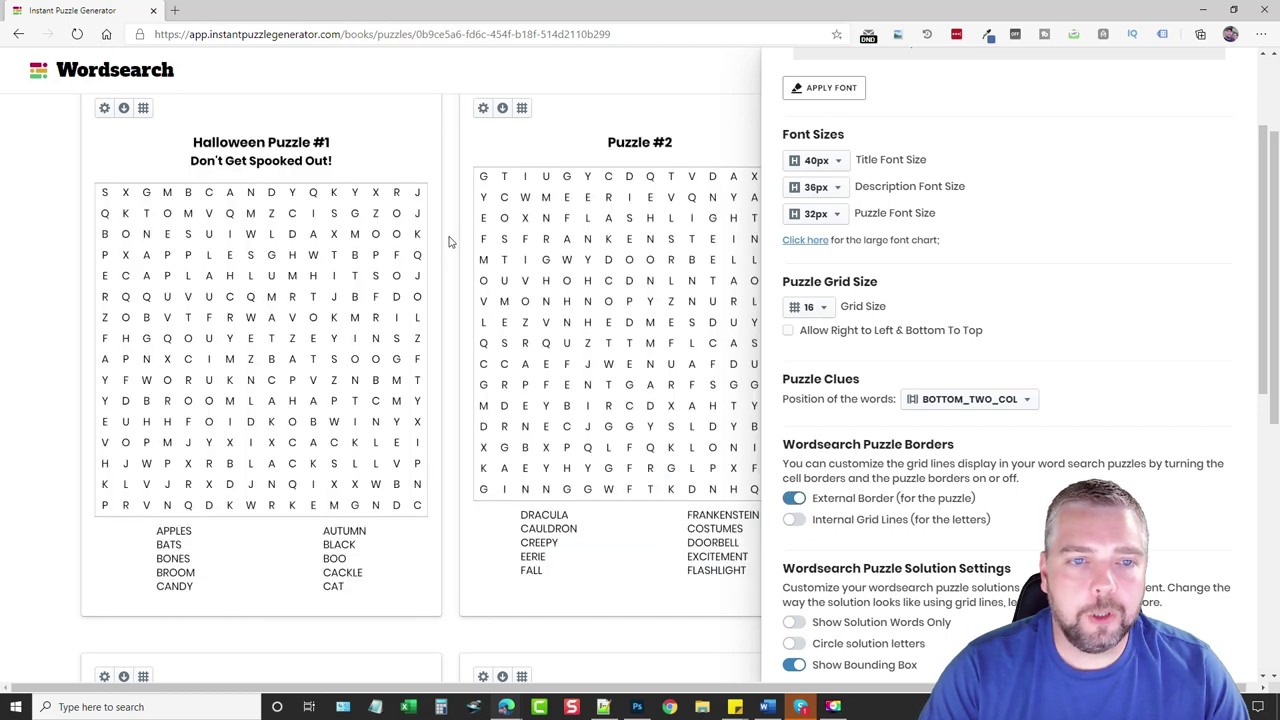
{"action": "left_click", "coordinate": [795, 521]}
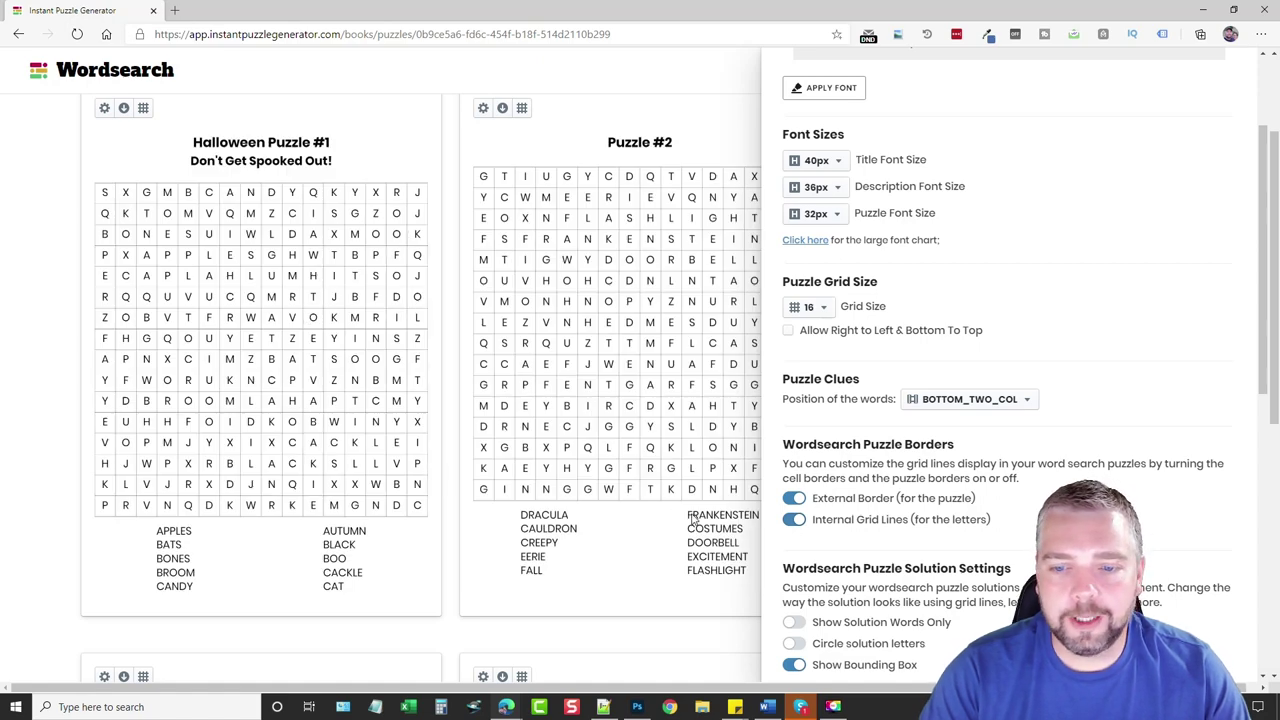
{"action": "left_click", "coordinate": [795, 519]}
{"action": "left_click", "coordinate": [794, 498]}
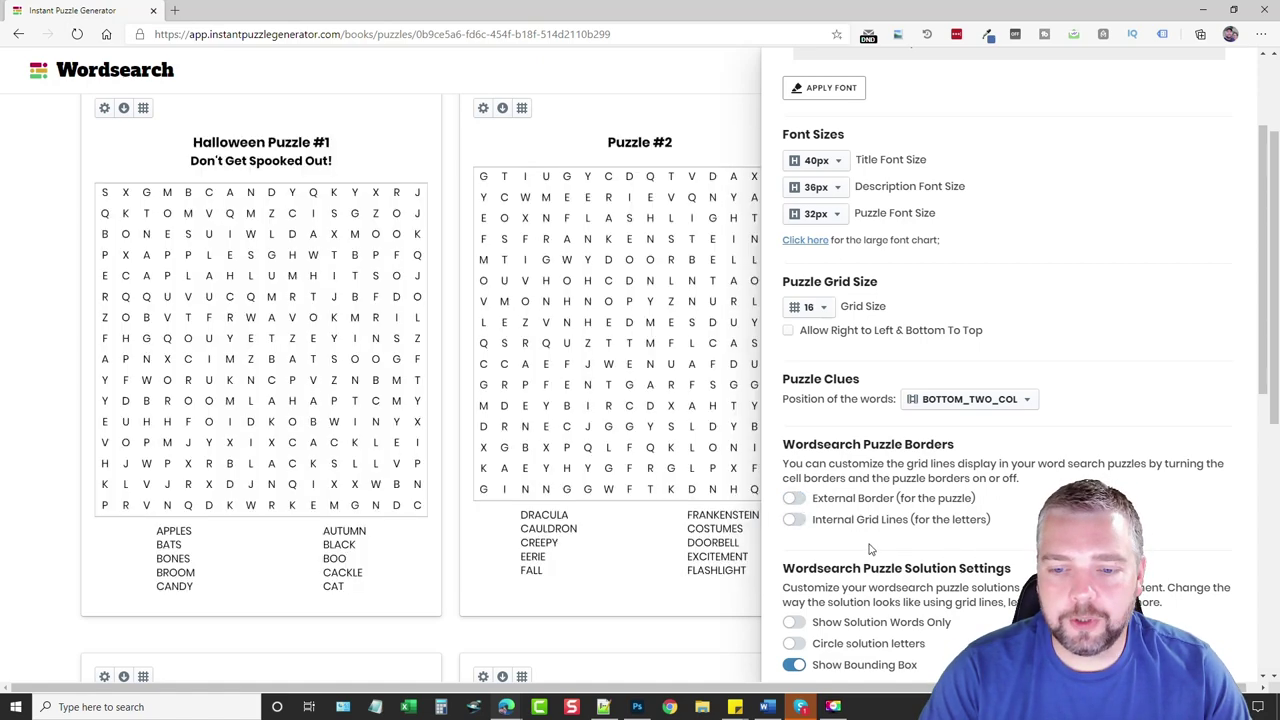
{"action": "scroll", "coordinate": [909, 503], "scroll_direction": "down", "scroll_amount": 5}
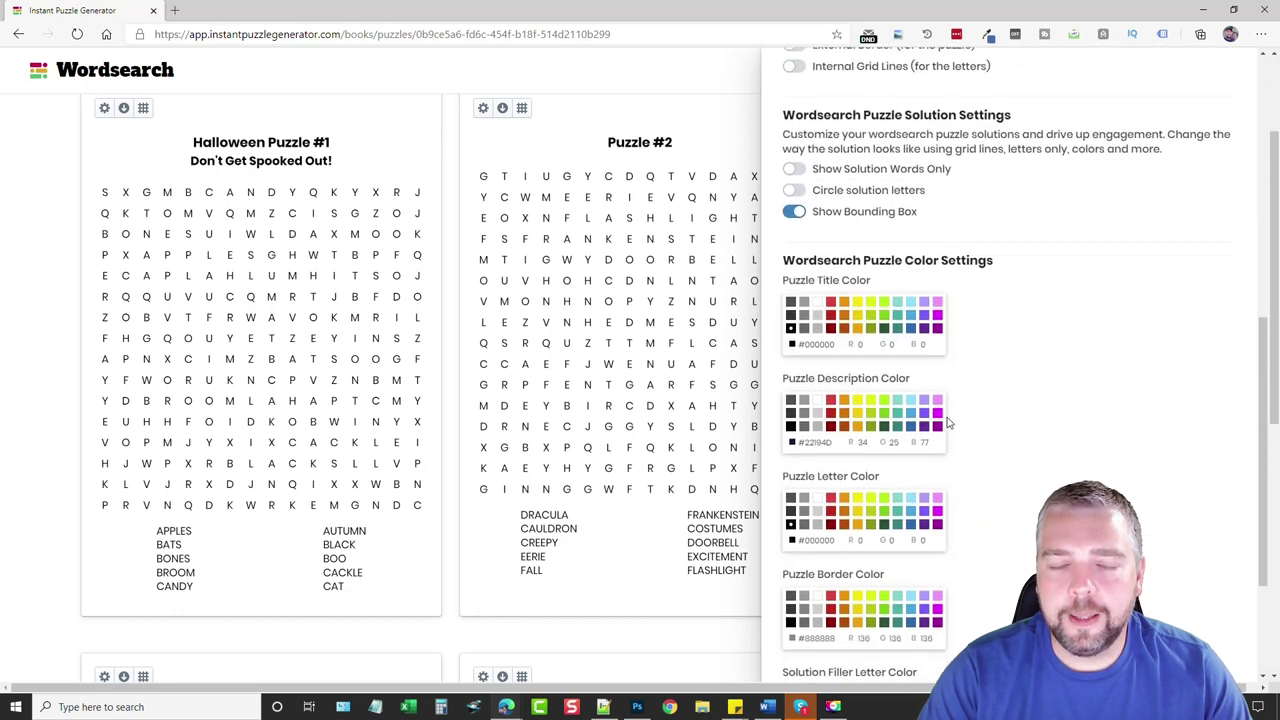
{"action": "scroll", "coordinate": [948, 424], "scroll_direction": "down", "scroll_amount": 1}
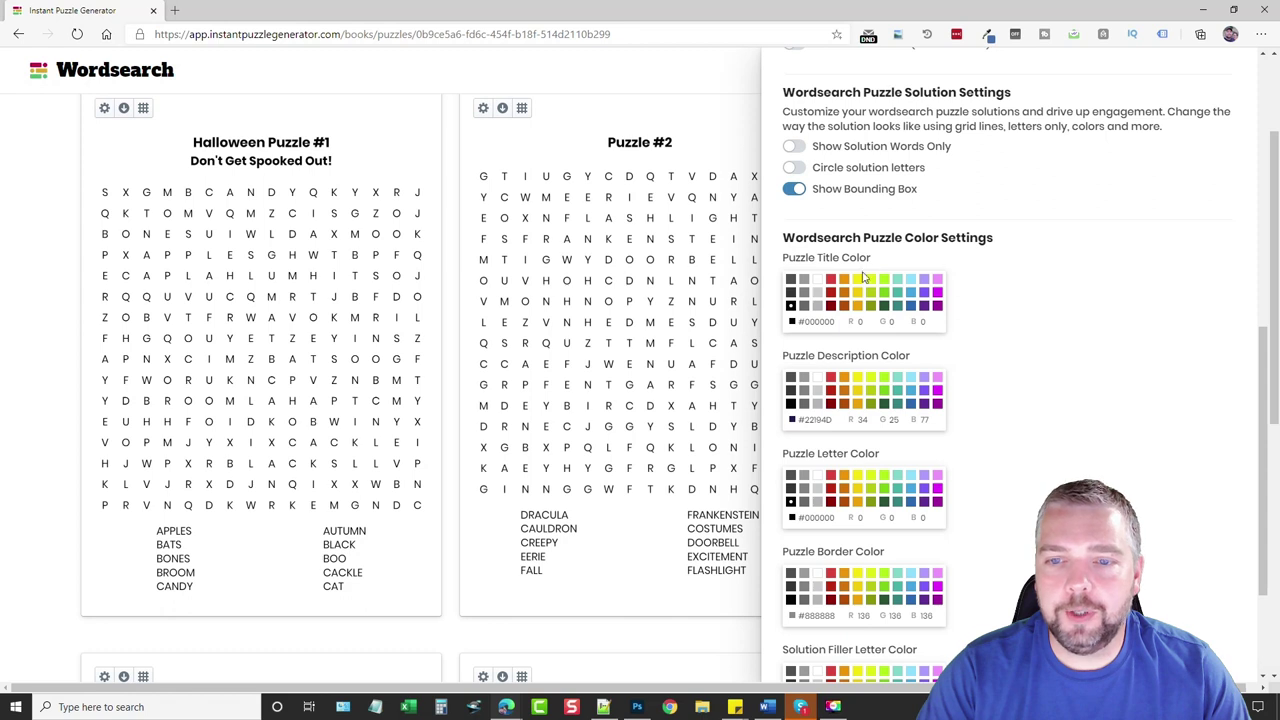
{"action": "scroll", "coordinate": [865, 278], "scroll_direction": "down", "scroll_amount": 3}
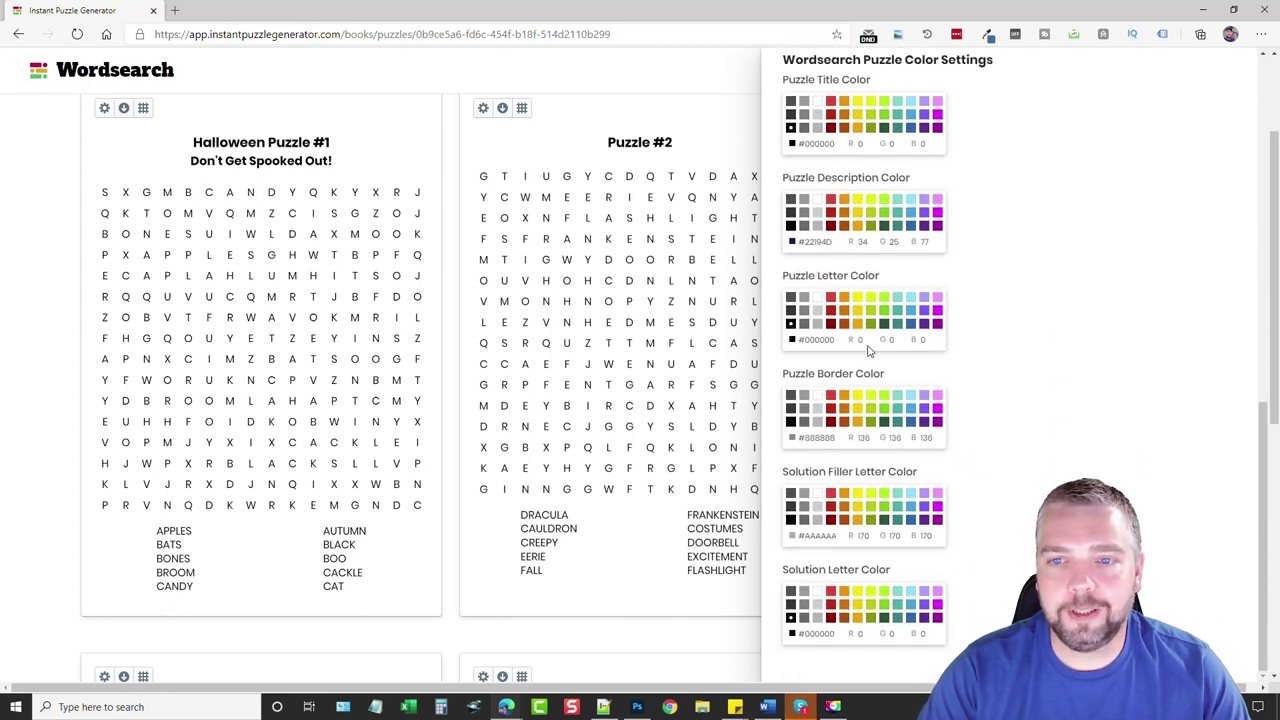
{"action": "scroll", "coordinate": [862, 215], "scroll_direction": "up", "scroll_amount": 3}
{"action": "scroll", "coordinate": [866, 300], "scroll_direction": "up", "scroll_amount": 10}
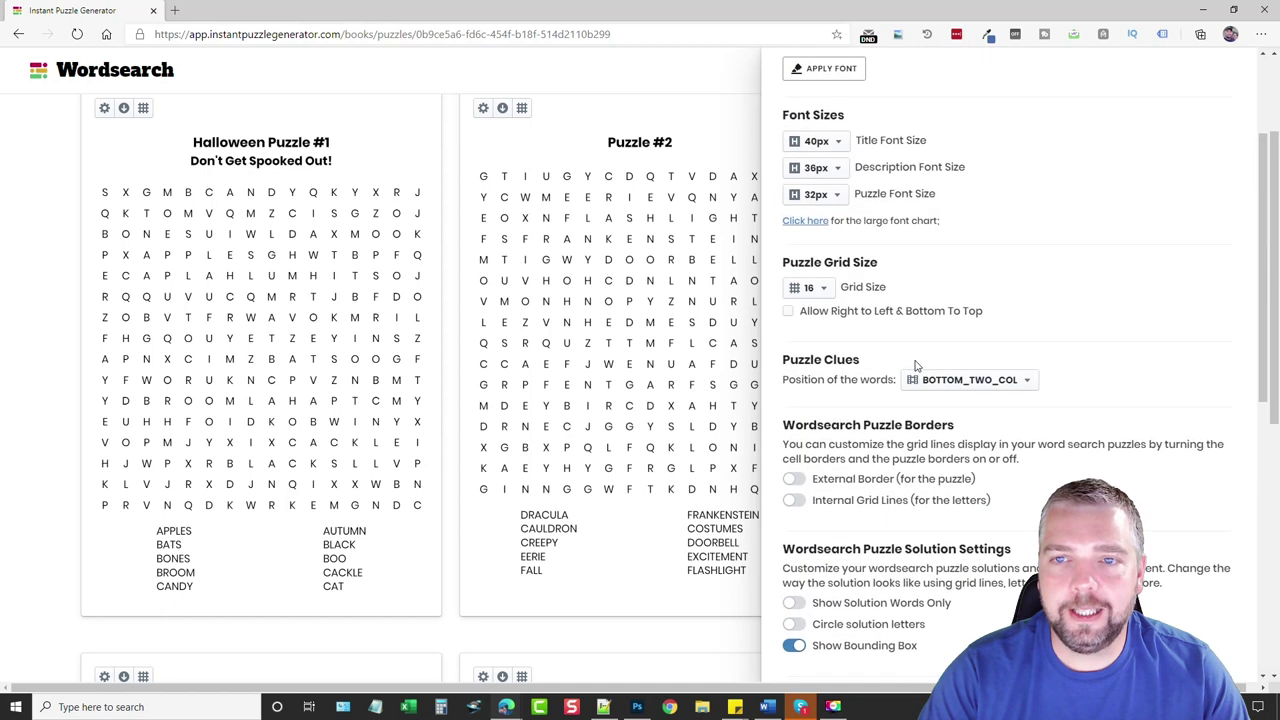
{"action": "scroll", "coordinate": [846, 461], "scroll_direction": "up", "scroll_amount": 2}
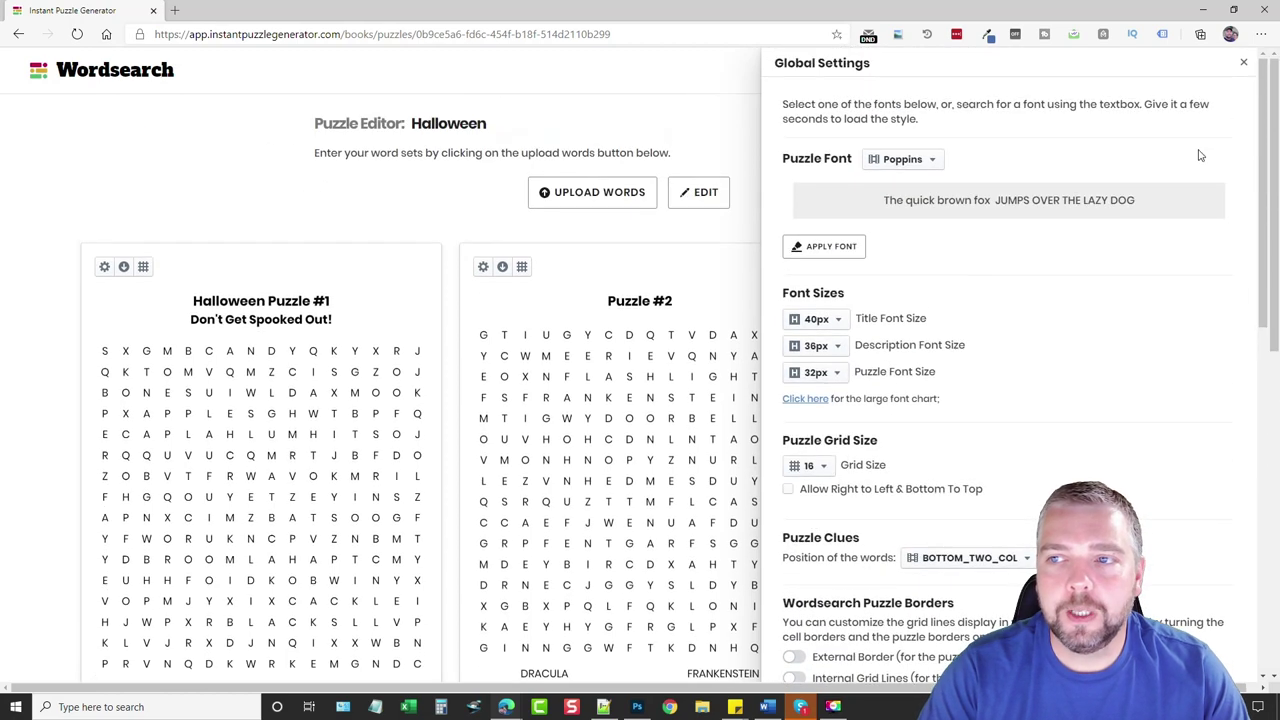
Close Global Settings and scroll through the Halloween puzzle grids
{"action": "left_click", "coordinate": [1243, 62]}
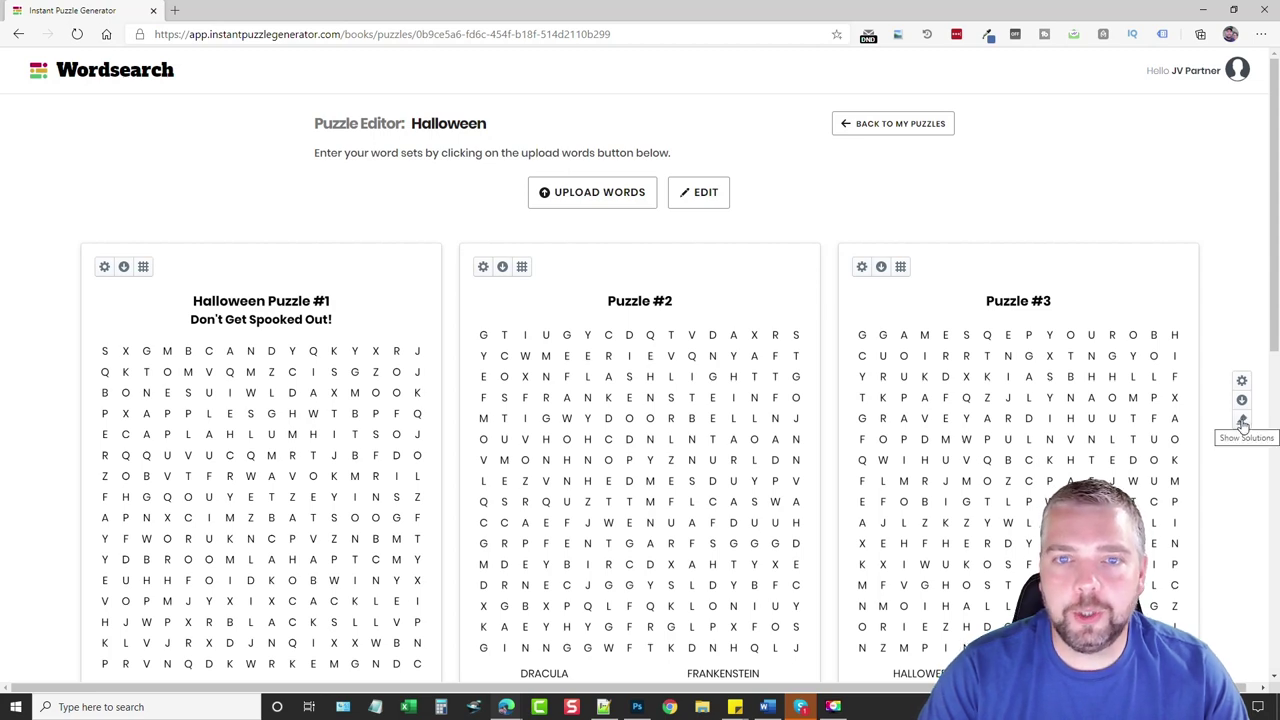
{"action": "scroll", "coordinate": [785, 467], "scroll_direction": "down", "scroll_amount": 7}
{"action": "scroll", "coordinate": [785, 467], "scroll_direction": "up", "scroll_amount": 7}
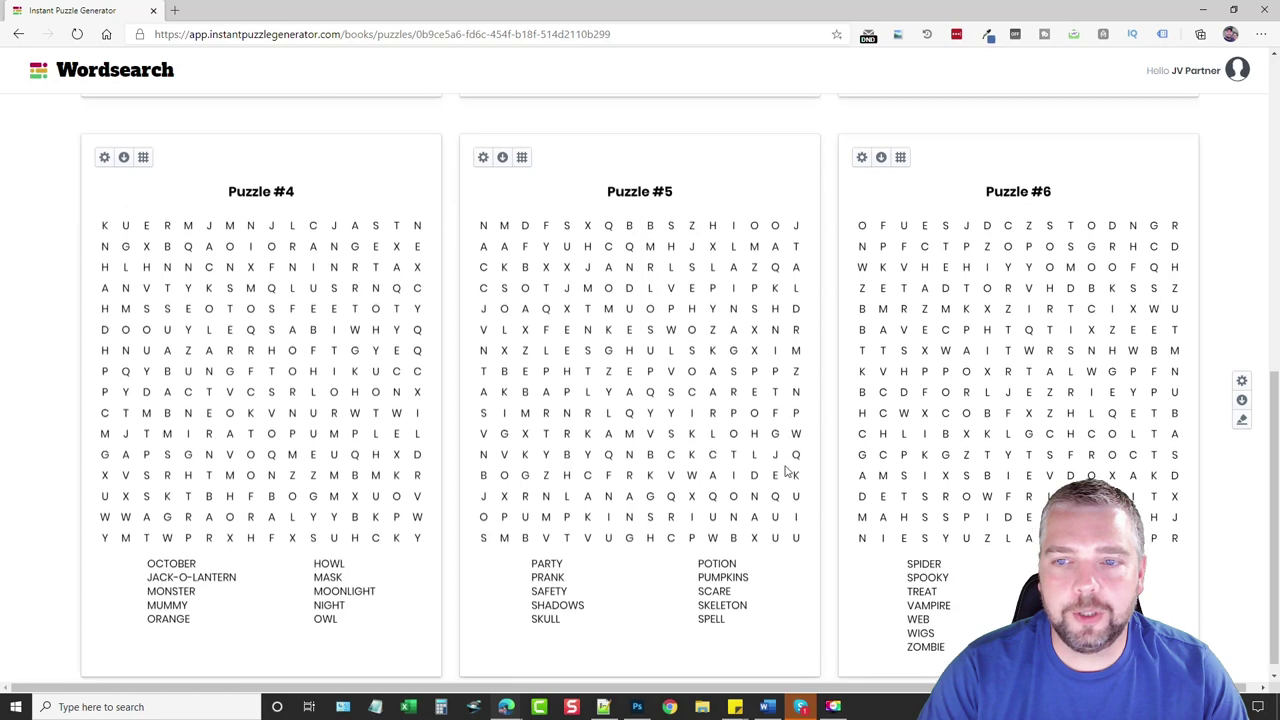
{"action": "scroll", "coordinate": [787, 471], "scroll_direction": "down", "scroll_amount": 4}
{"action": "scroll", "coordinate": [786, 471], "scroll_direction": "down", "scroll_amount": 3}
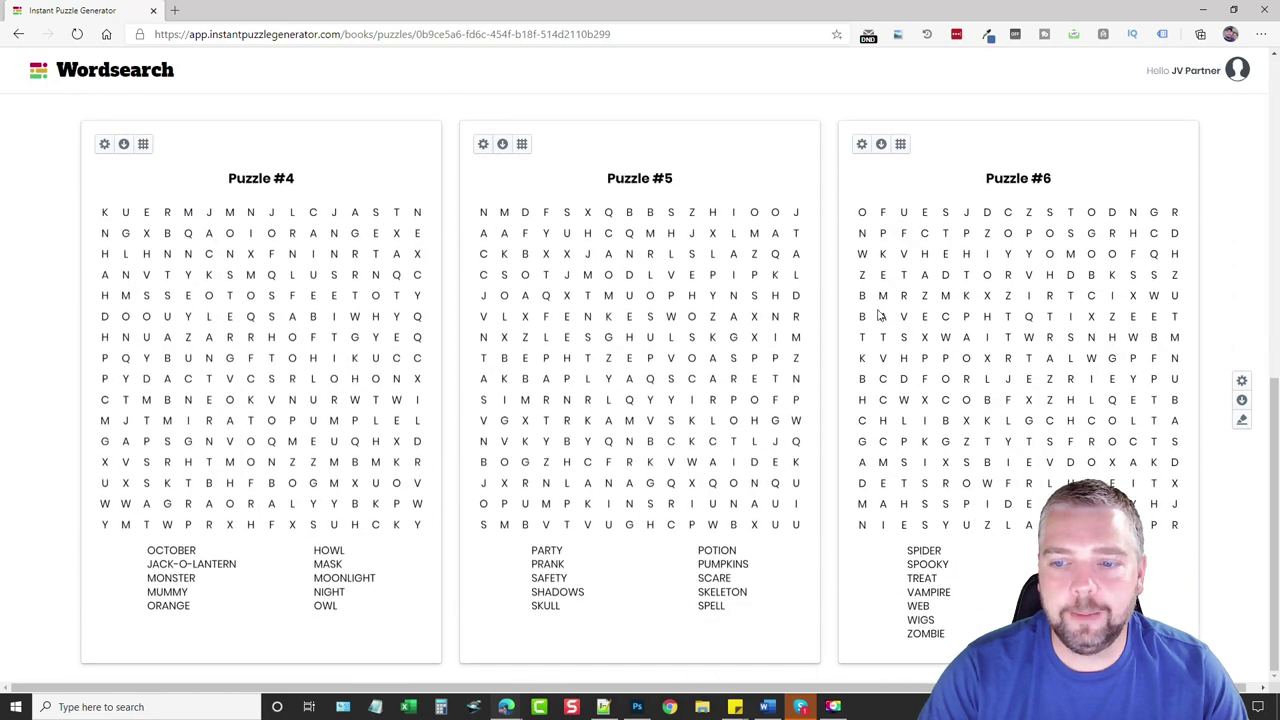
Toggle the solution view on and back off, leaving plain unsolved grids at the top
{"action": "left_click", "coordinate": [1244, 422]}
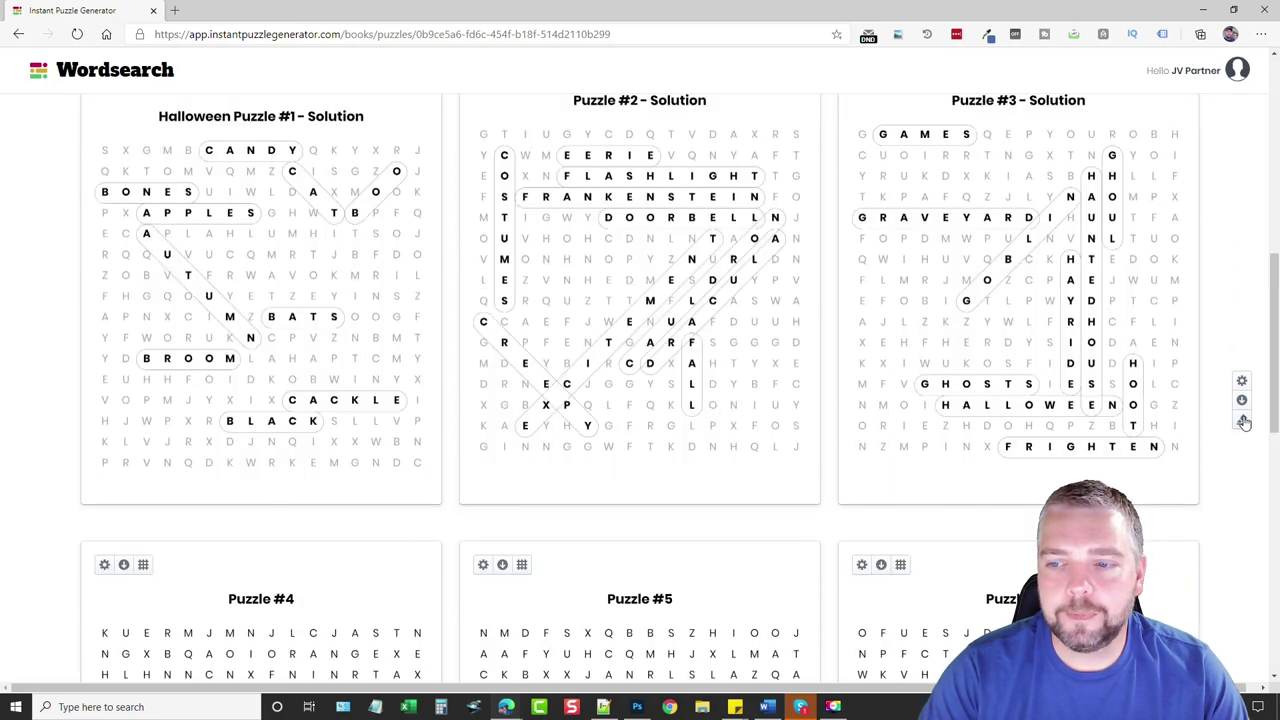
{"action": "scroll", "coordinate": [775, 293], "scroll_direction": "up", "scroll_amount": 5}
{"action": "scroll", "coordinate": [740, 368], "scroll_direction": "down", "scroll_amount": 4}
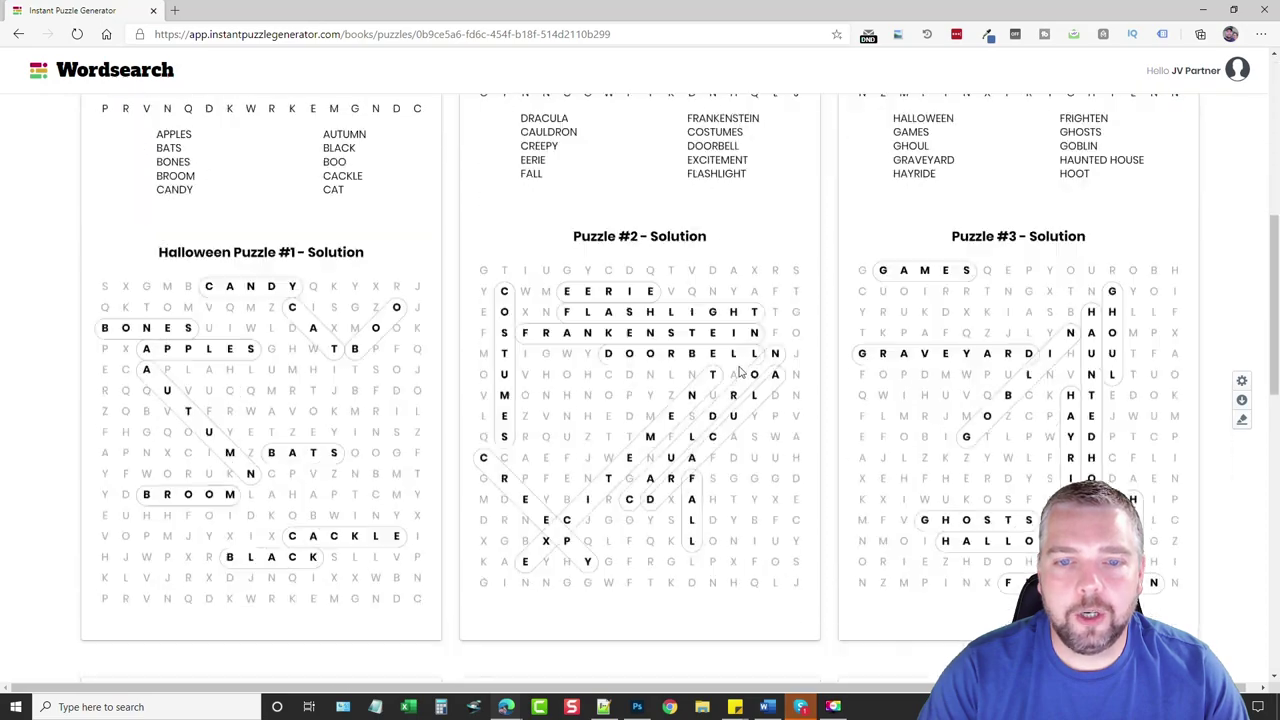
{"action": "scroll", "coordinate": [663, 357], "scroll_direction": "down", "scroll_amount": 9}
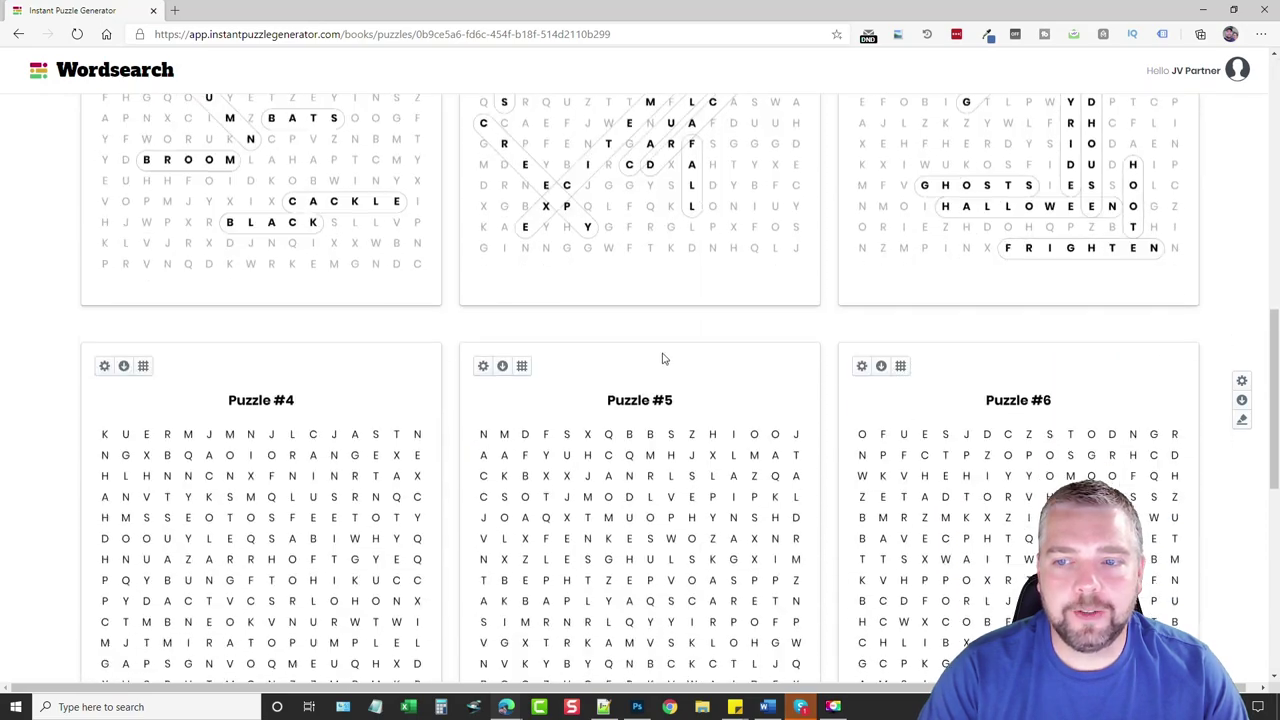
{"action": "left_click", "coordinate": [1240, 421]}
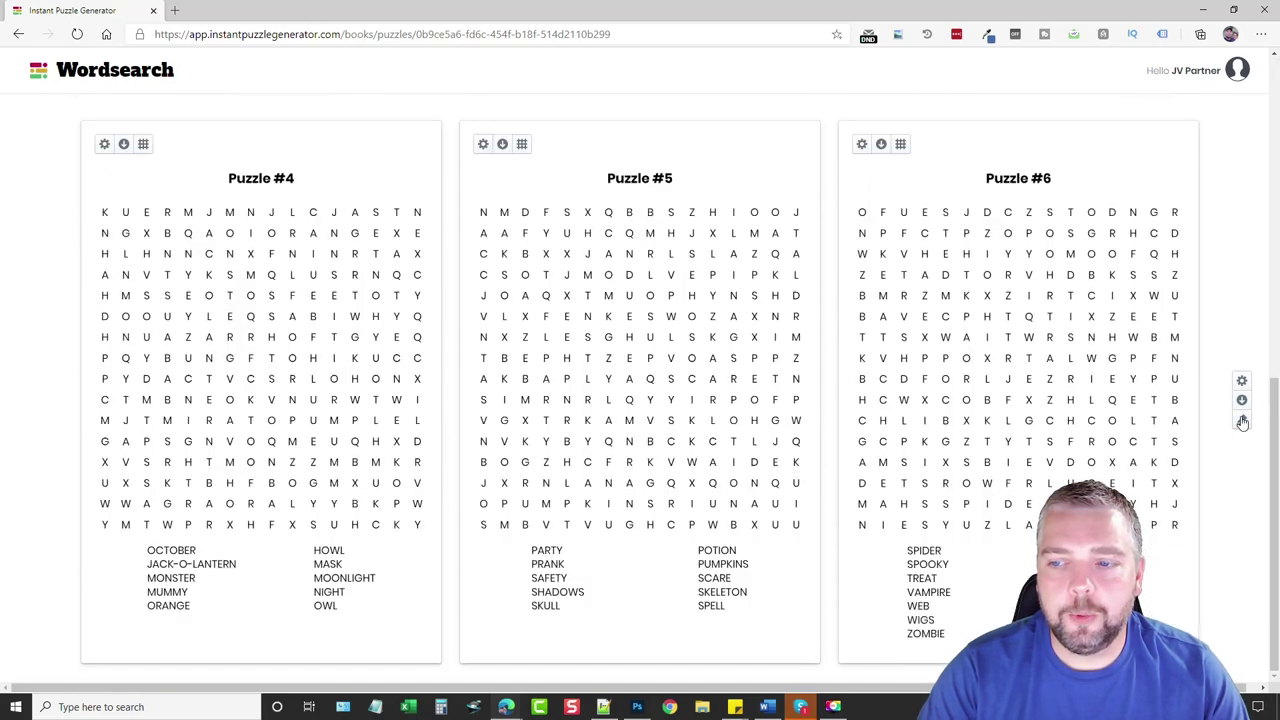
{"action": "scroll", "coordinate": [795, 437], "scroll_direction": "up", "scroll_amount": 8}
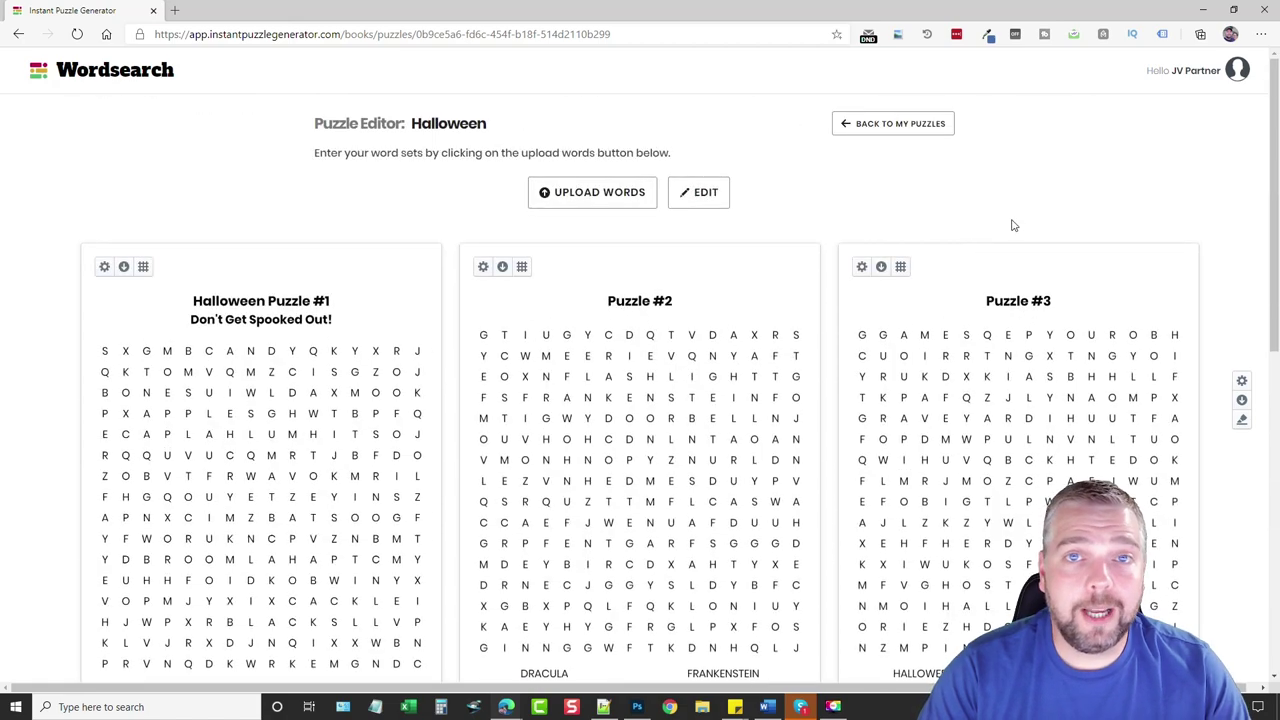
Download the puzzles as a PDF at 8.5" x 11" with '1 of 24' page numbering
{"action": "left_click", "coordinate": [1241, 400]}
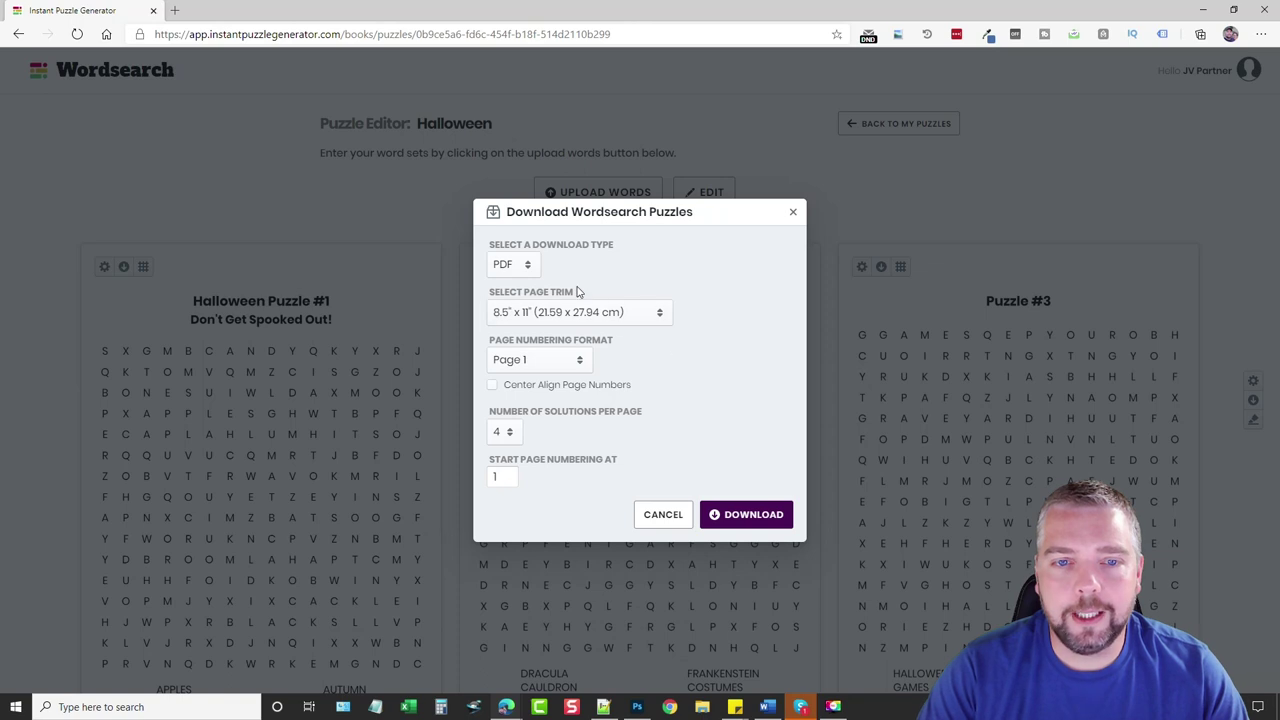
{"action": "left_click", "coordinate": [529, 268]}
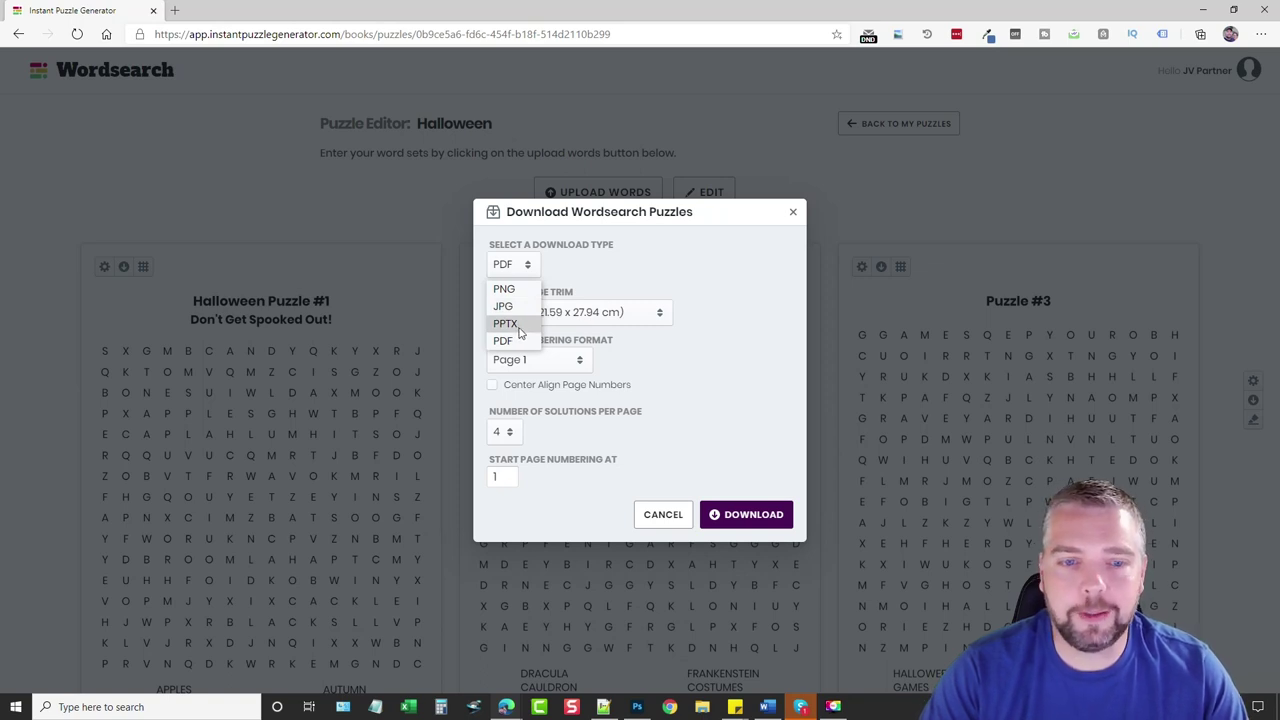
{"action": "left_click", "coordinate": [621, 269]}
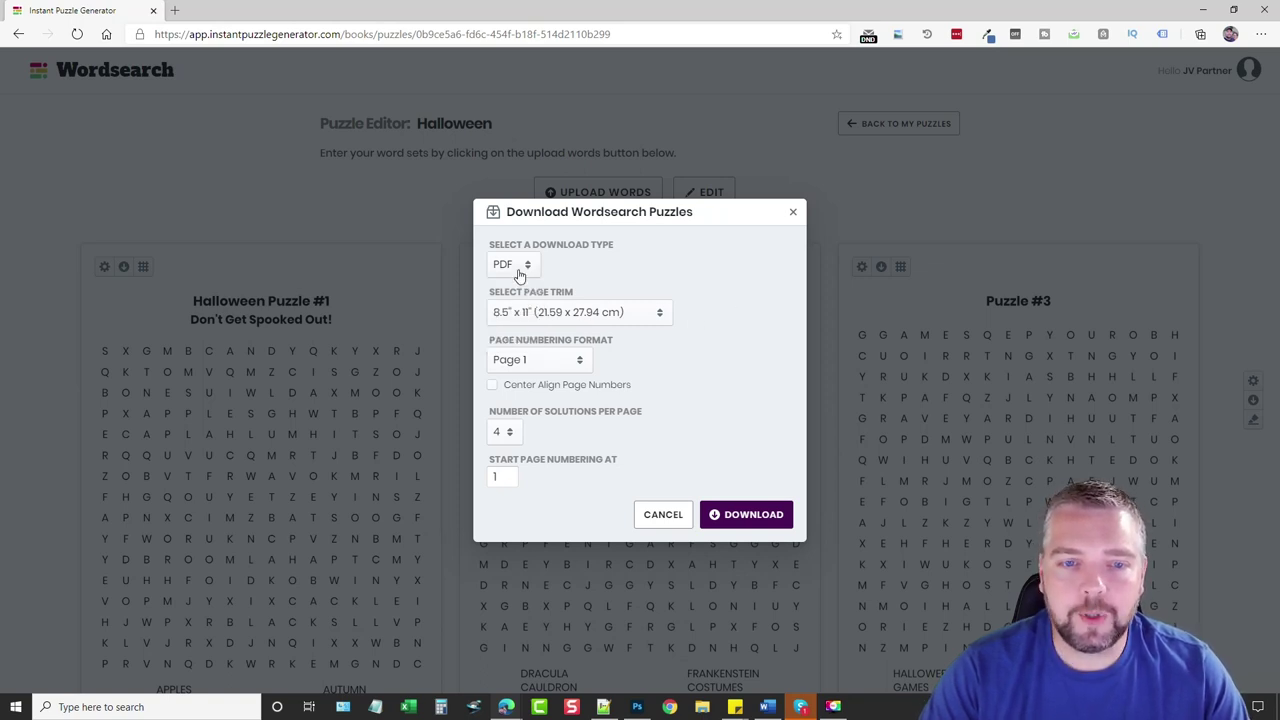
{"action": "left_click", "coordinate": [654, 315]}
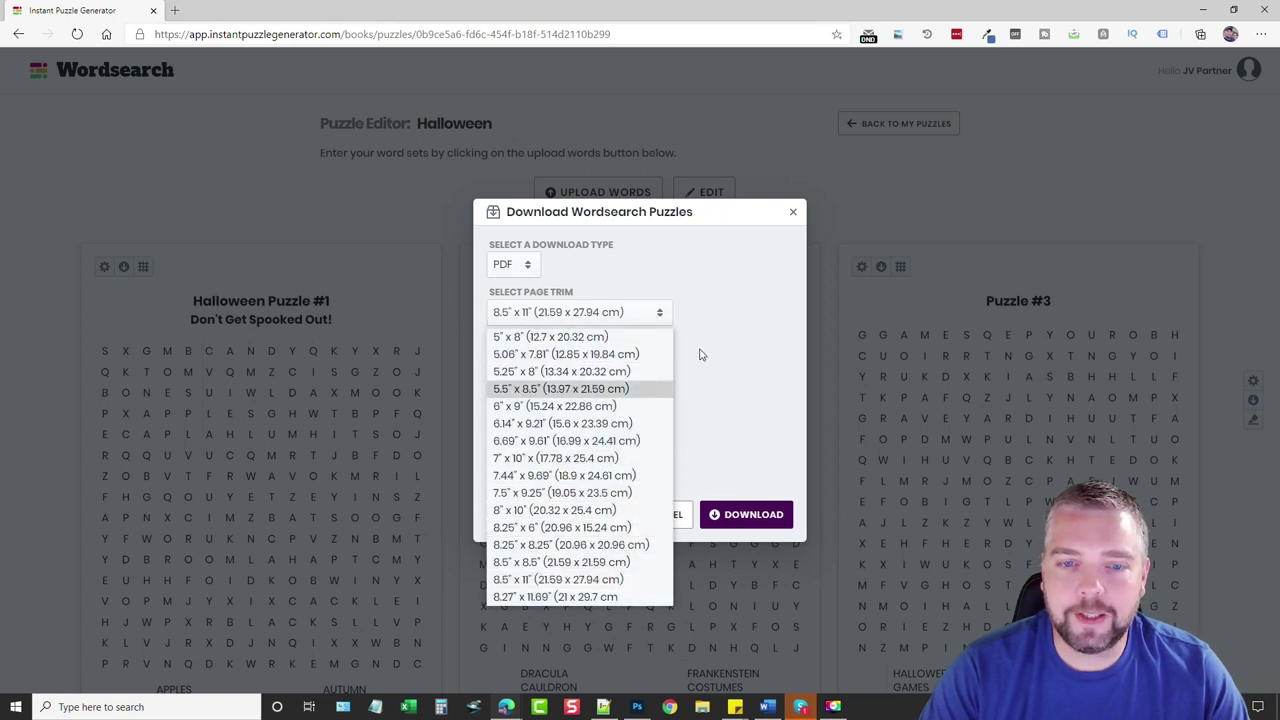
{"action": "left_click", "coordinate": [690, 352]}
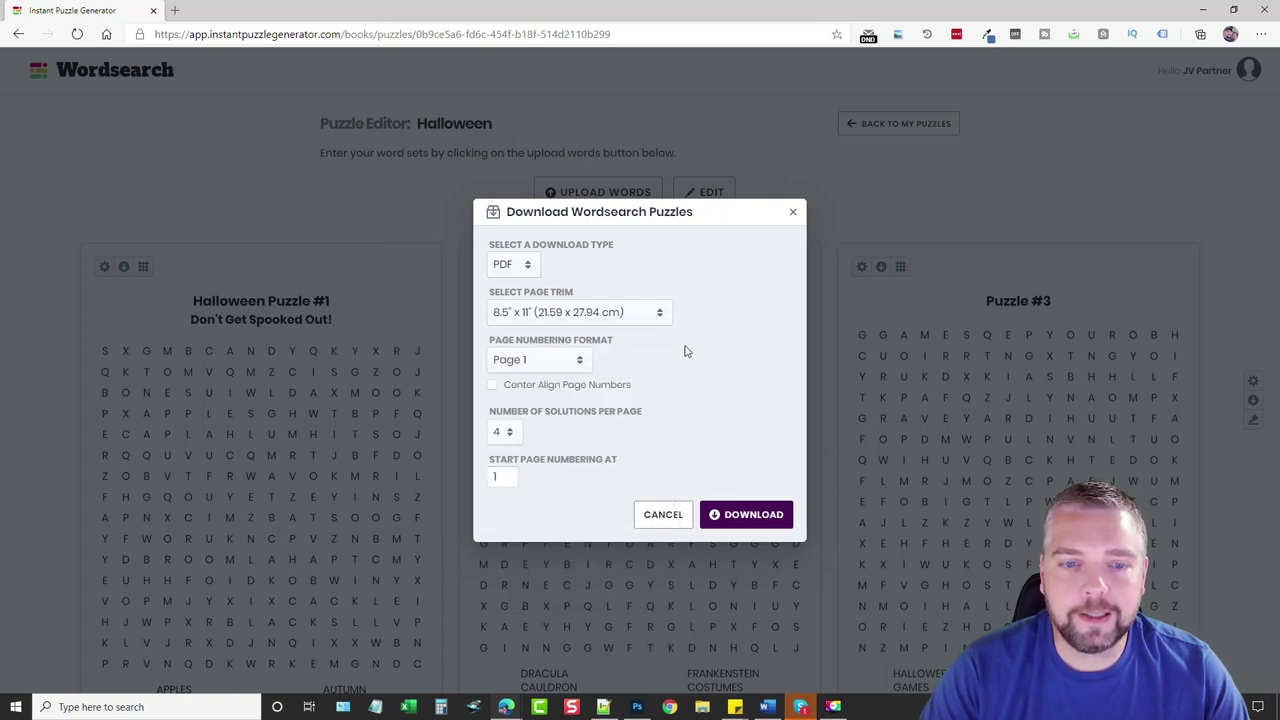
{"action": "left_click", "coordinate": [581, 362]}
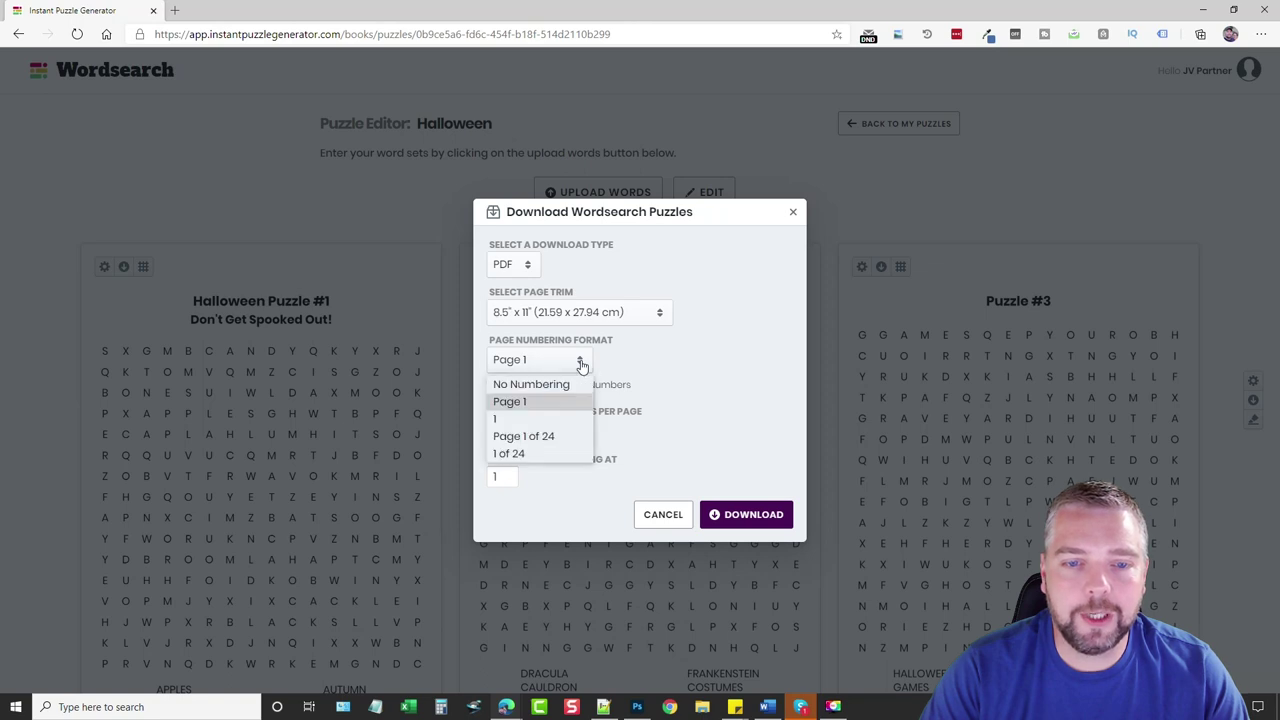
{"action": "left_click", "coordinate": [515, 454]}
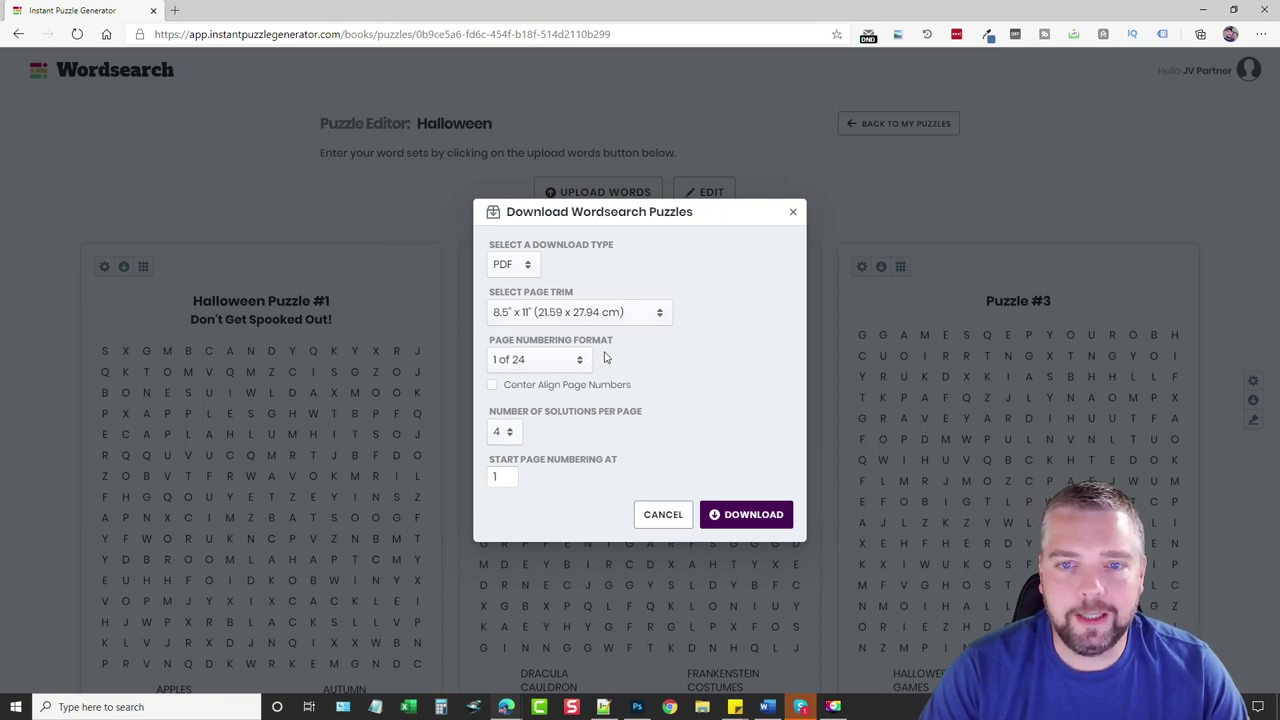
{"action": "left_click", "coordinate": [751, 516]}
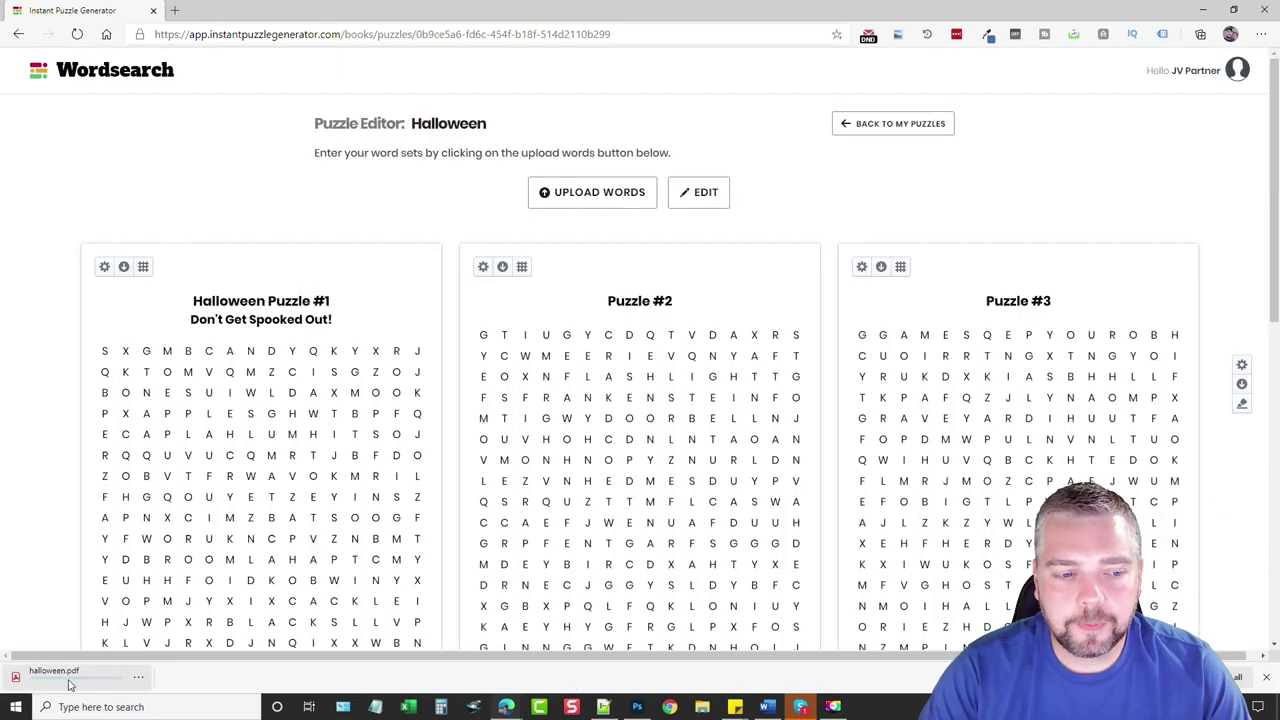
Open halloween.pdf and select, then deselect, the '1 of 8' page-number footer
{"action": "left_click", "coordinate": [66, 683]}
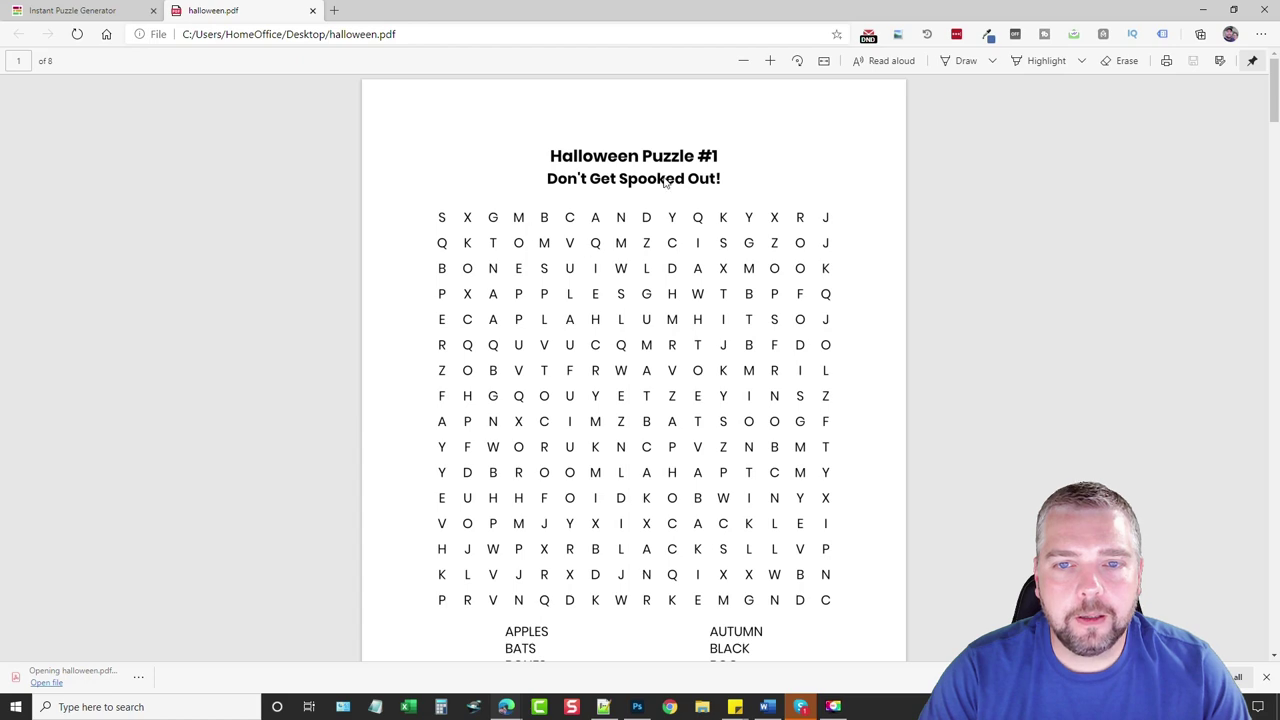
{"action": "scroll", "coordinate": [614, 389], "scroll_direction": "down", "scroll_amount": 3}
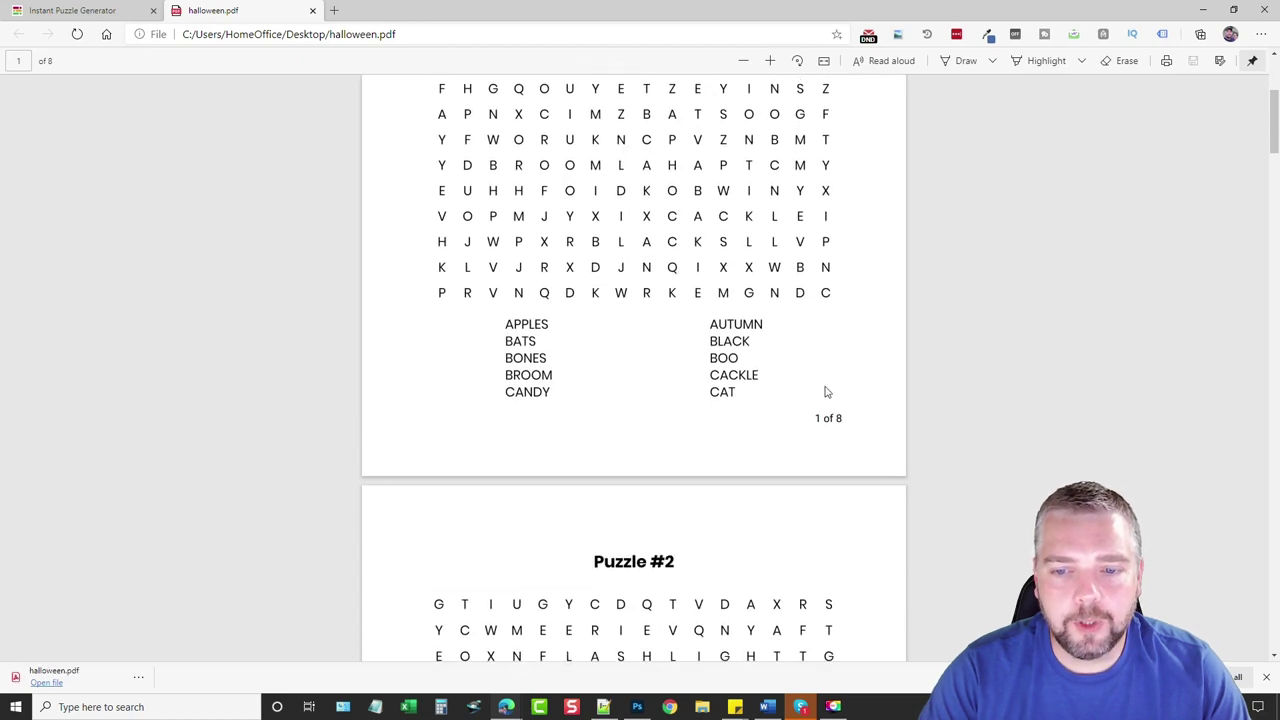
{"action": "left_click_drag", "start_coordinate": [813, 418], "coordinate": [856, 421]}
{"action": "left_click", "coordinate": [760, 434]}
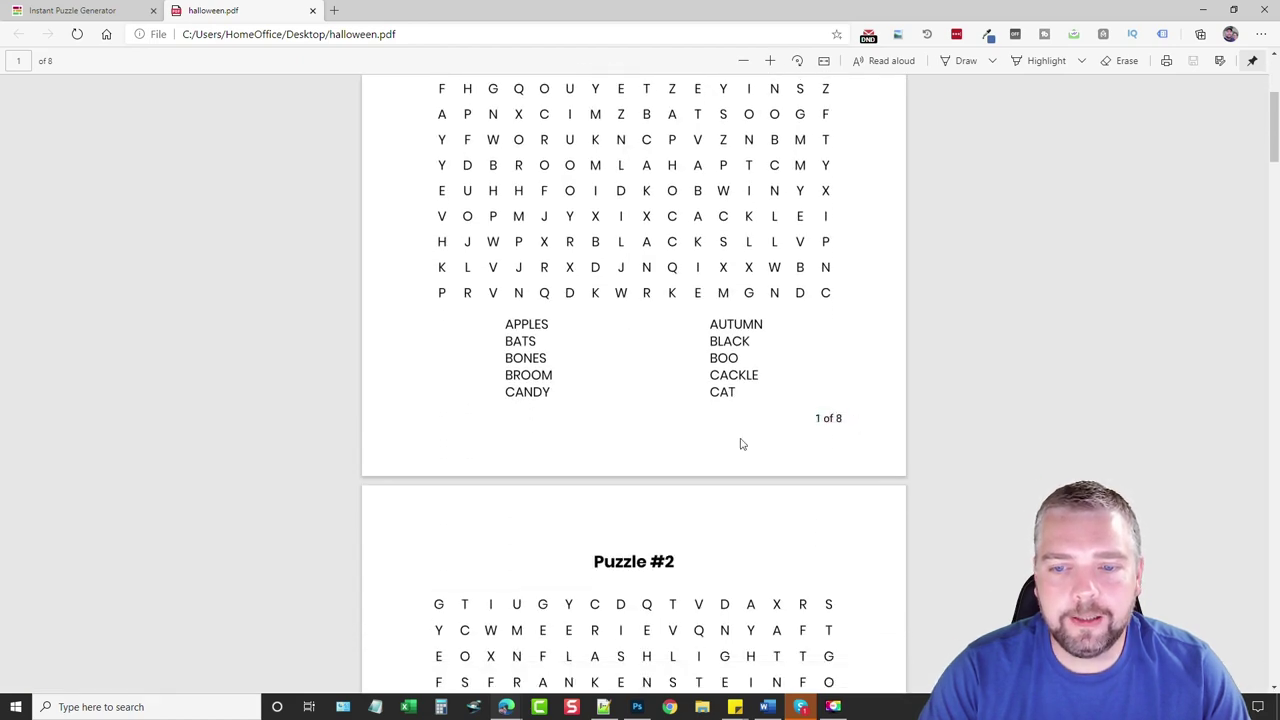
Scroll through the remaining pages, including both solution pages, then return to the editor tab
{"action": "scroll", "coordinate": [620, 430], "scroll_direction": "down", "scroll_amount": 10}
{"action": "scroll", "coordinate": [633, 432], "scroll_direction": "down", "scroll_amount": 15}
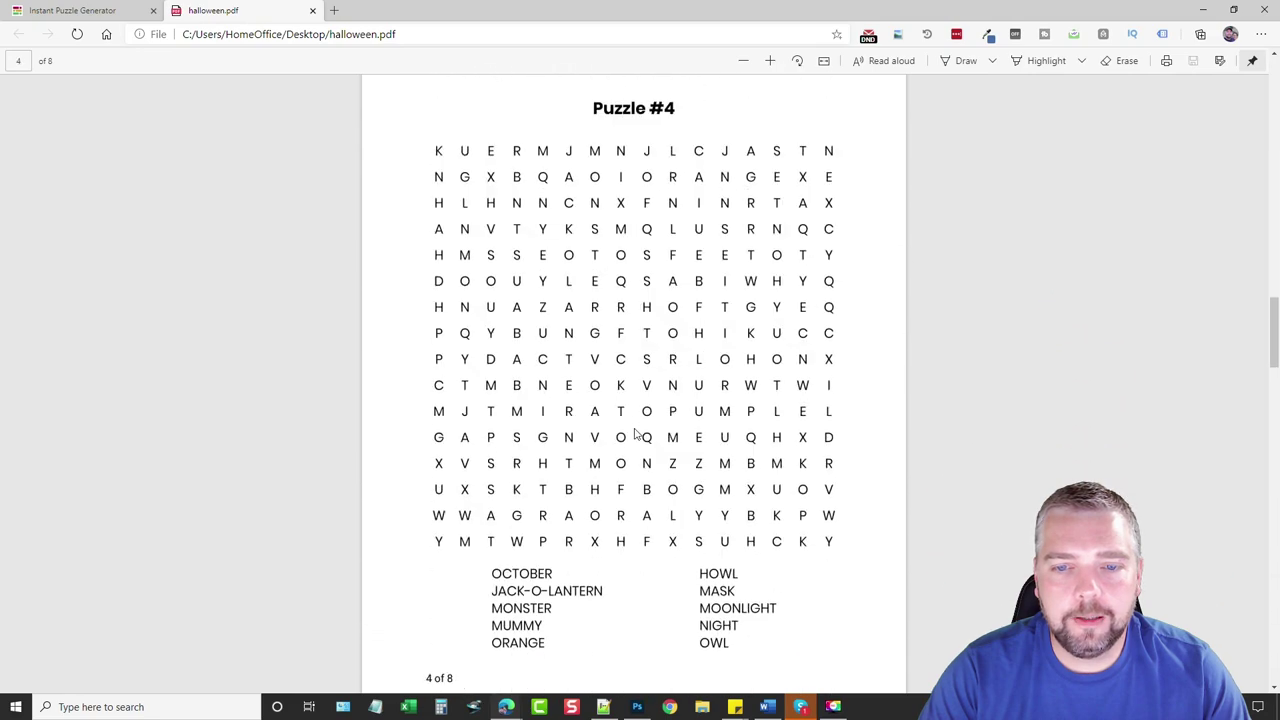
{"action": "scroll", "coordinate": [645, 420], "scroll_direction": "down", "scroll_amount": 10}
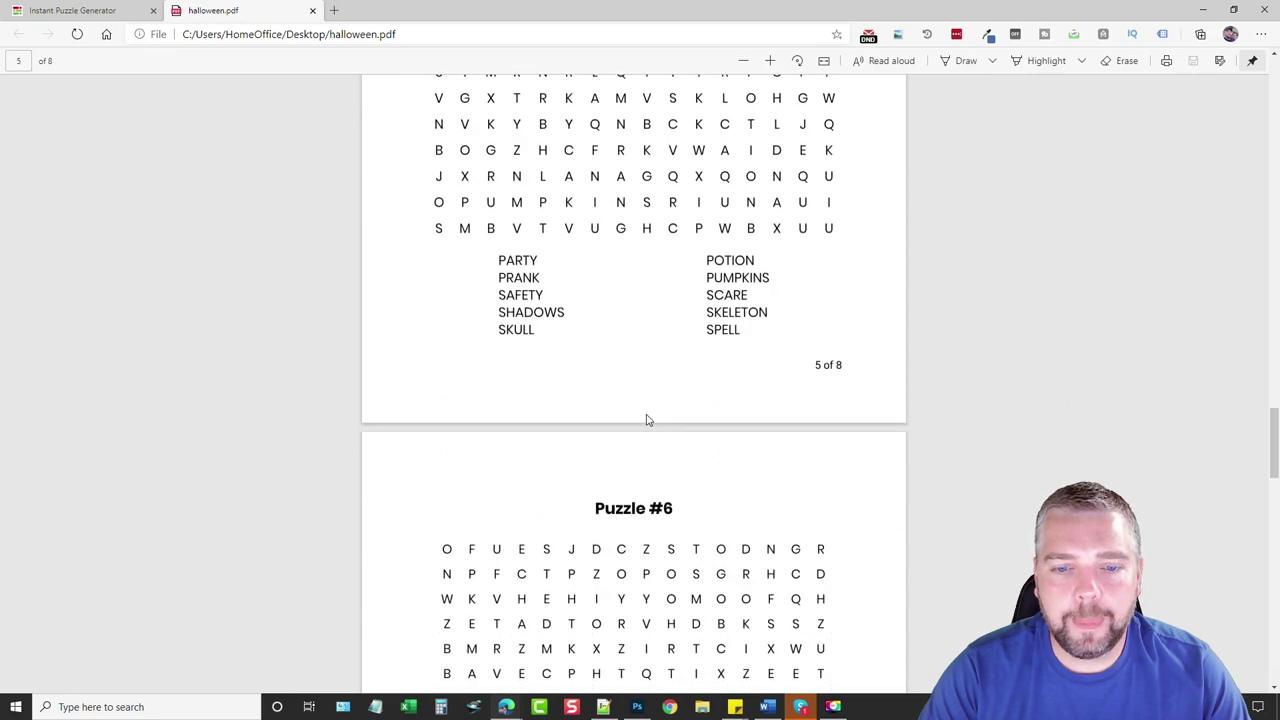
{"action": "scroll", "coordinate": [647, 418], "scroll_direction": "down", "scroll_amount": 3}
{"action": "scroll", "coordinate": [657, 380], "scroll_direction": "up", "scroll_amount": 2}
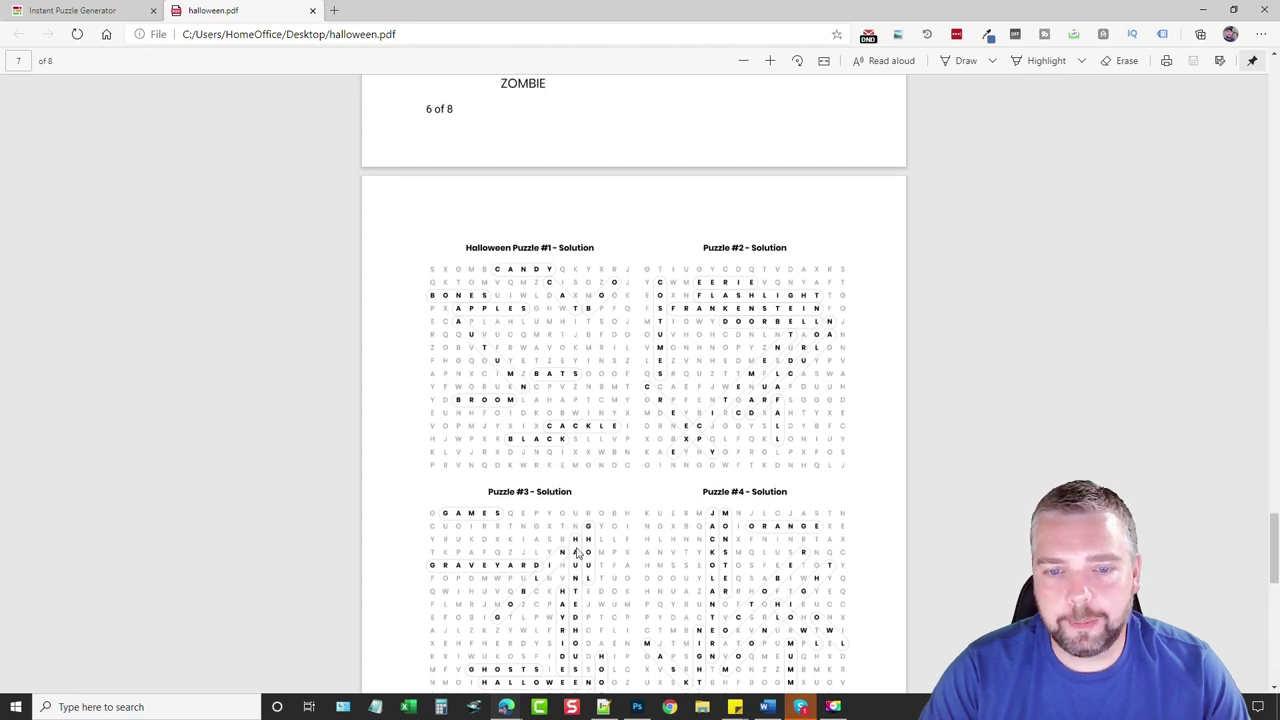
{"action": "scroll", "coordinate": [660, 550], "scroll_direction": "down", "scroll_amount": 3}
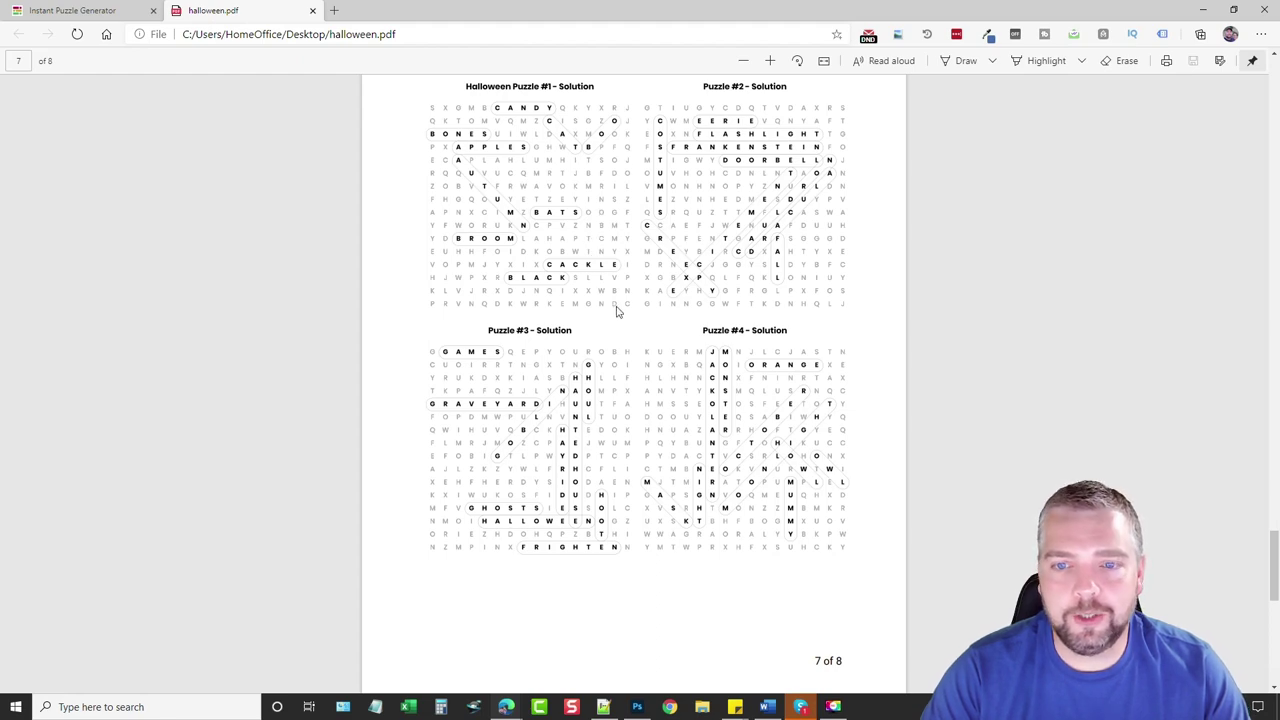
{"action": "scroll", "coordinate": [630, 330], "scroll_direction": "down", "scroll_amount": 7}
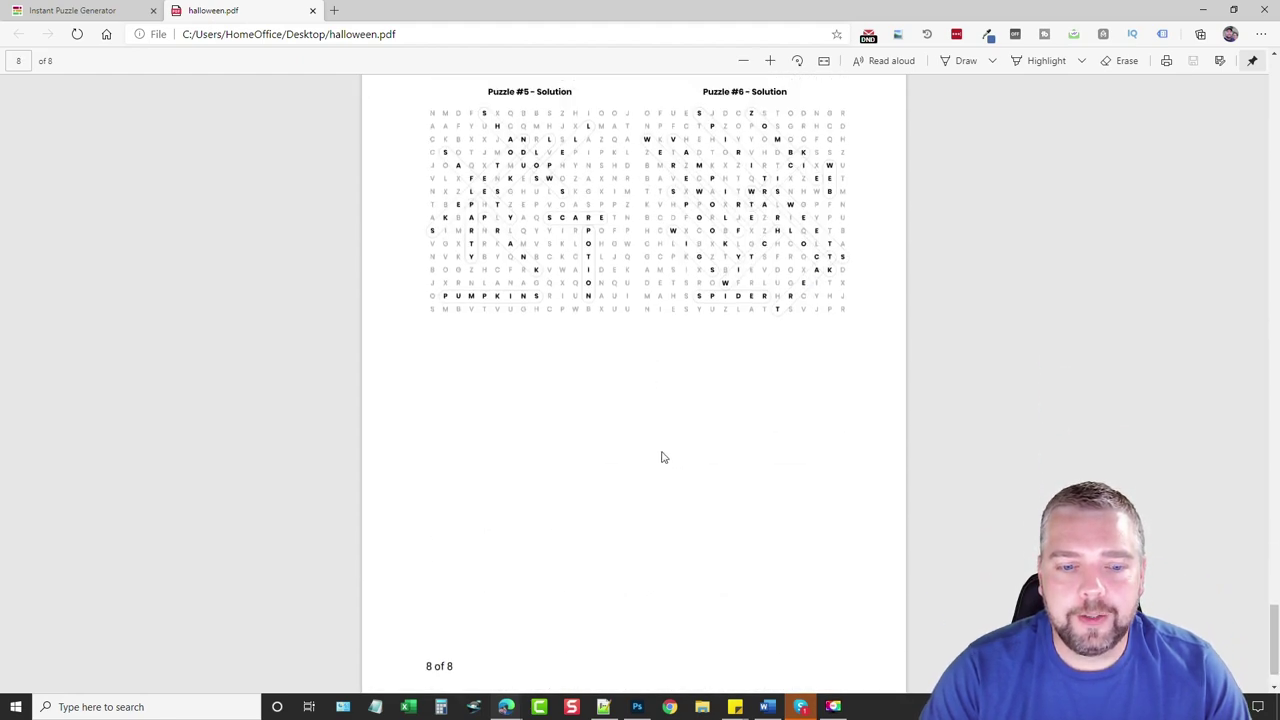
{"action": "scroll", "coordinate": [661, 457], "scroll_direction": "up", "scroll_amount": 20}
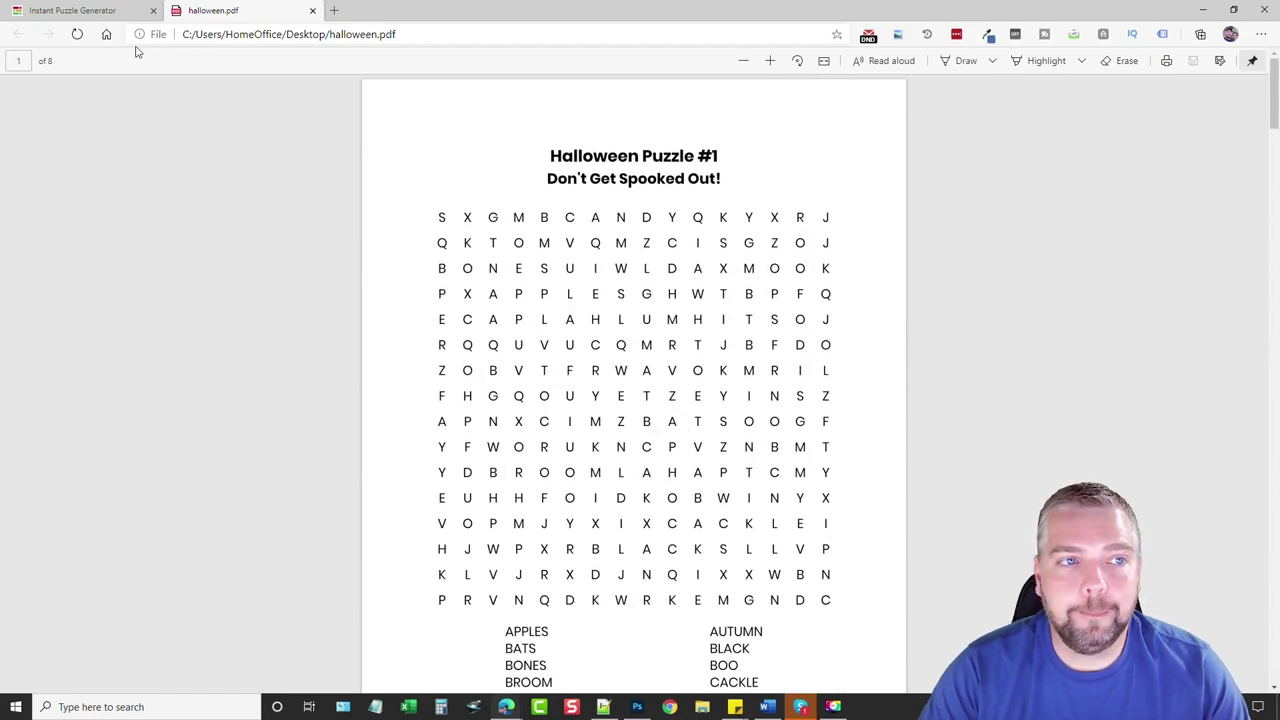
{"action": "left_click", "coordinate": [95, 10]}
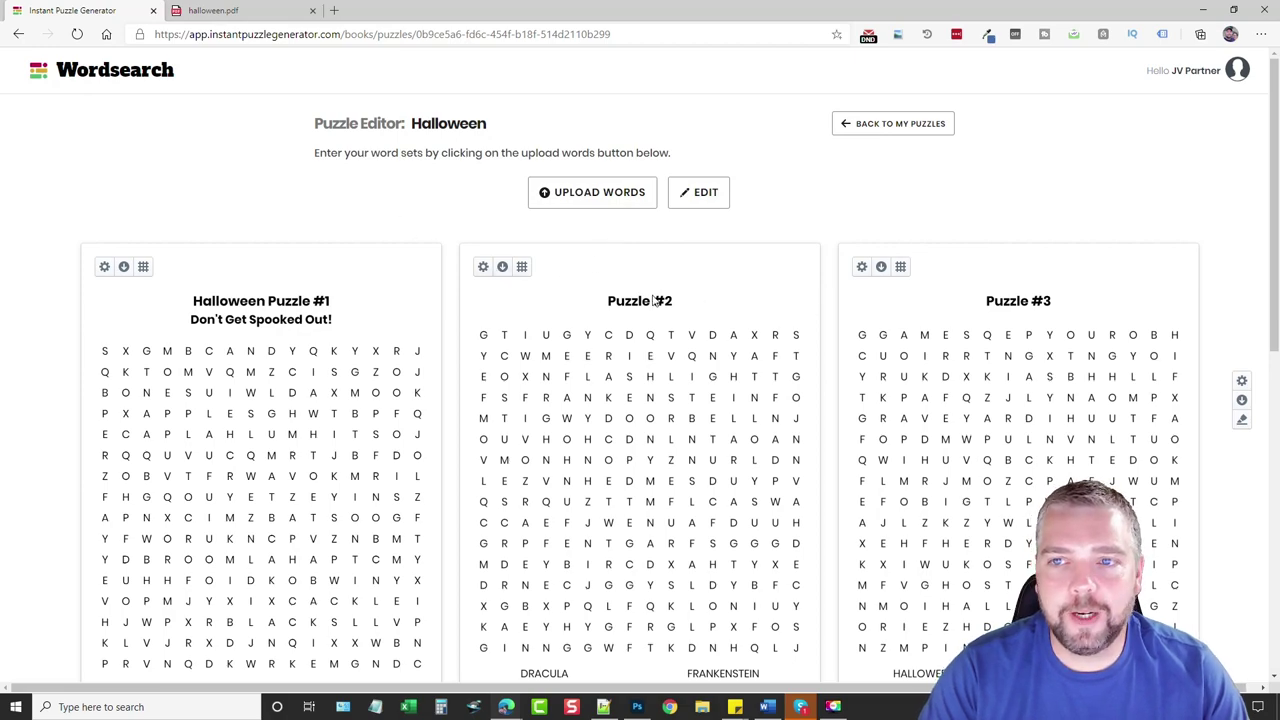
Scroll the Halloween editor down and back up to review the six puzzles and word lists
{"action": "scroll", "coordinate": [70, 425], "scroll_direction": "down", "scroll_amount": 4}
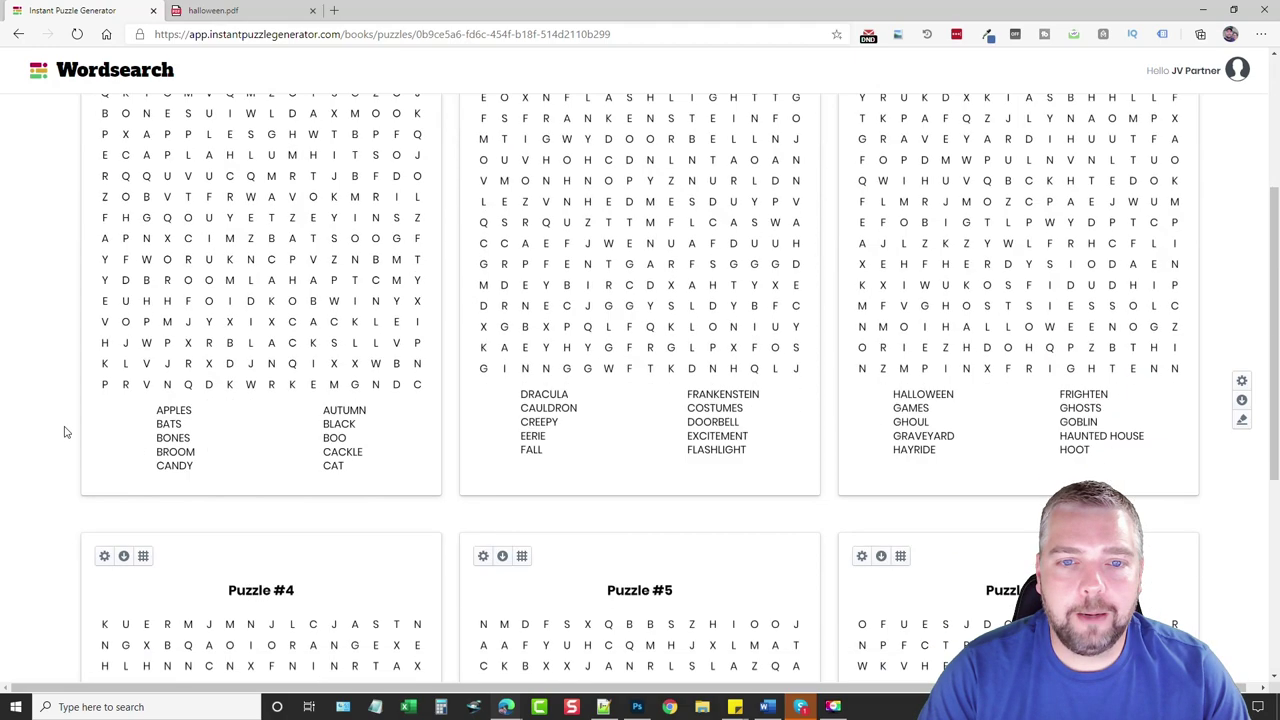
{"action": "scroll", "coordinate": [86, 434], "scroll_direction": "up", "scroll_amount": 4}
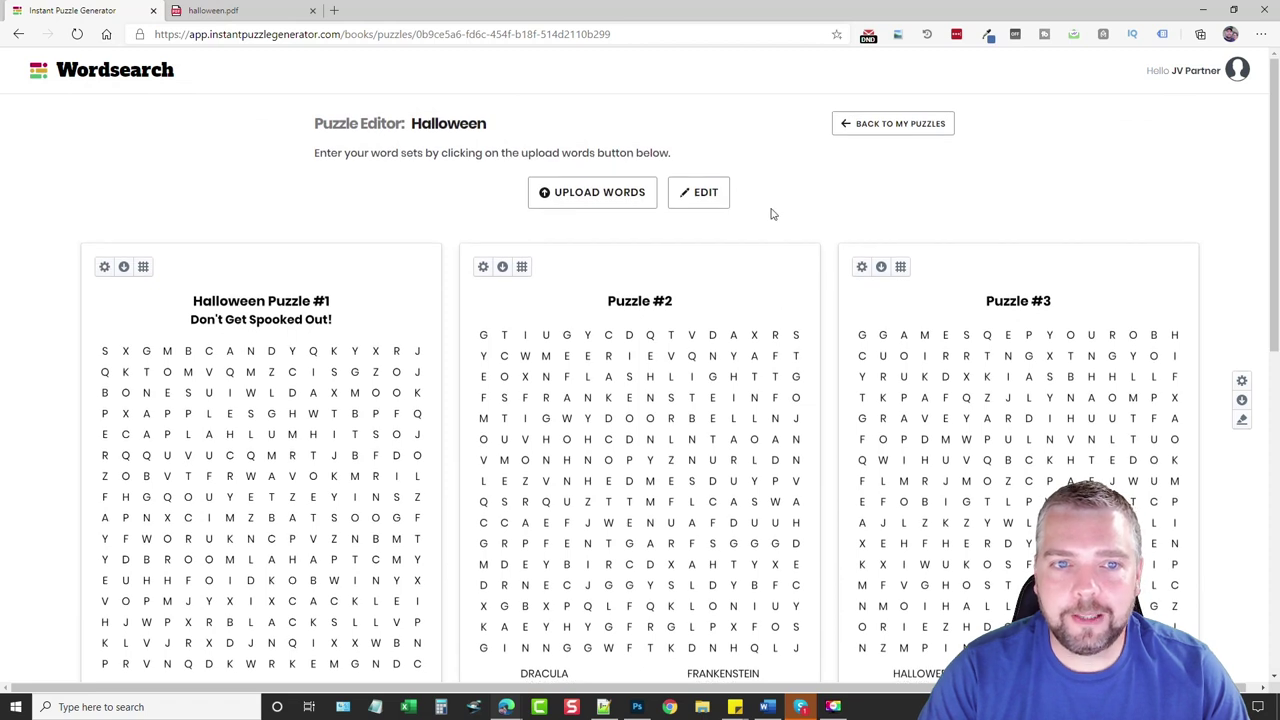